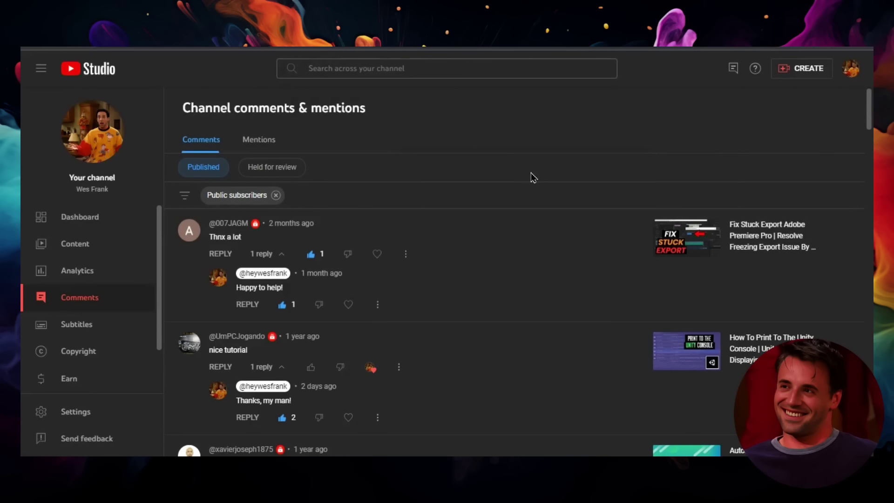
Step: Scroll through the long subscriber comment to read it in full
scroll(493, 184, down, 2)
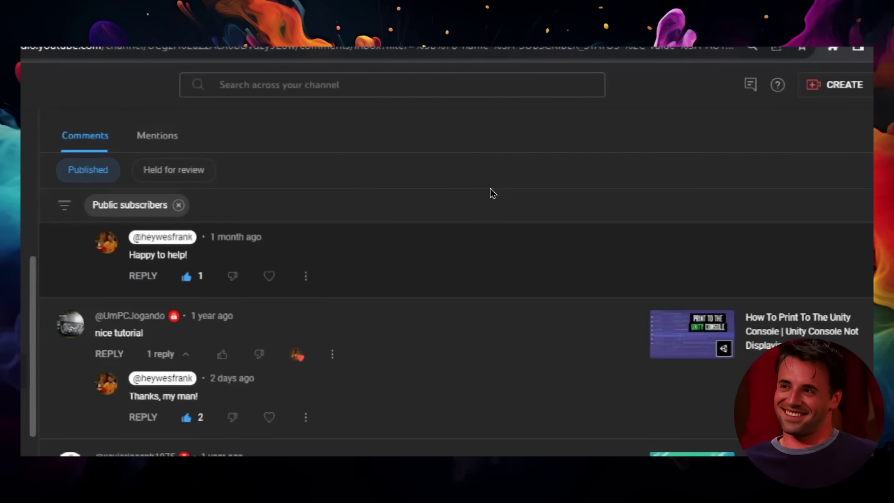
scroll(311, 205, down, 3)
scroll(374, 226, down, 5)
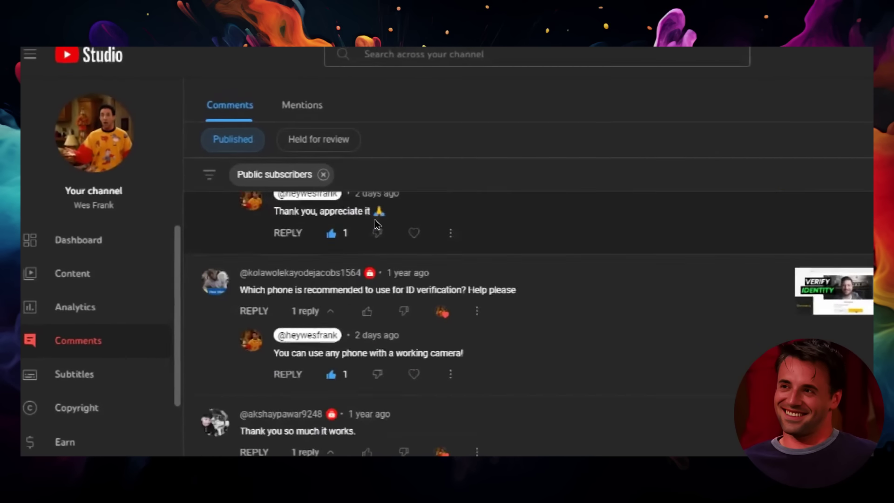
scroll(689, 276, down, 5)
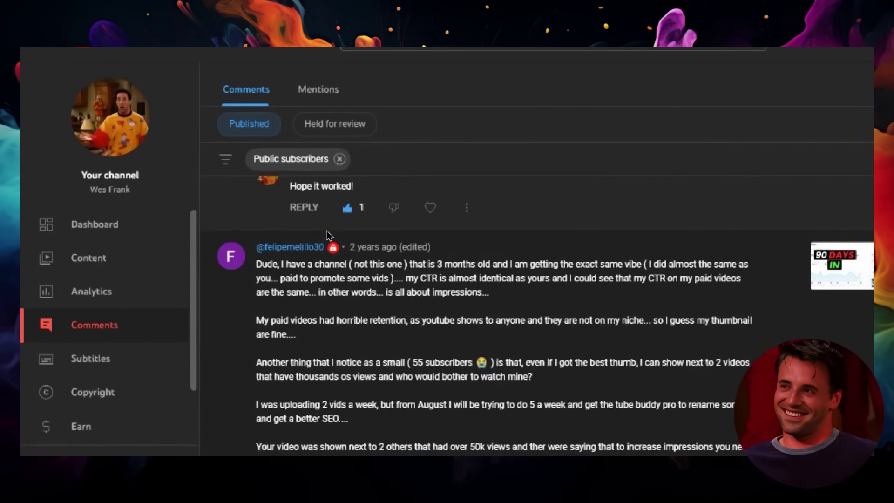
scroll(335, 257, down, 12)
scroll(335, 233, down, 8)
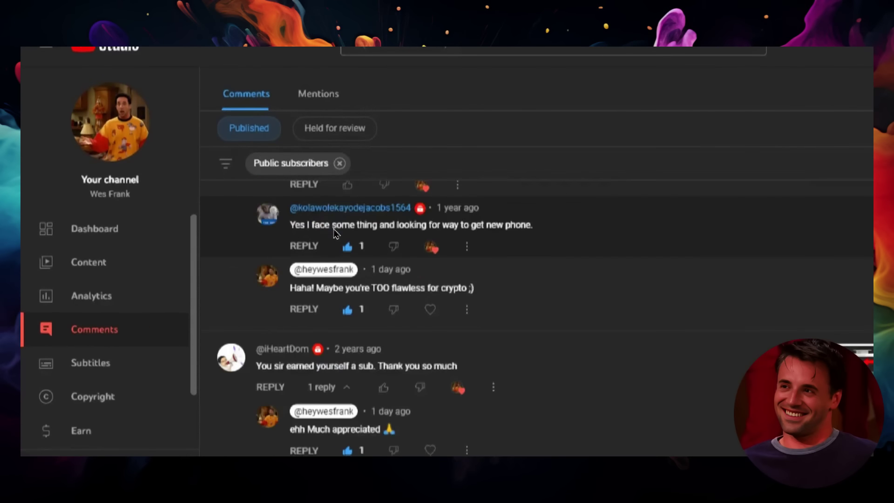
scroll(332, 237, down, 2)
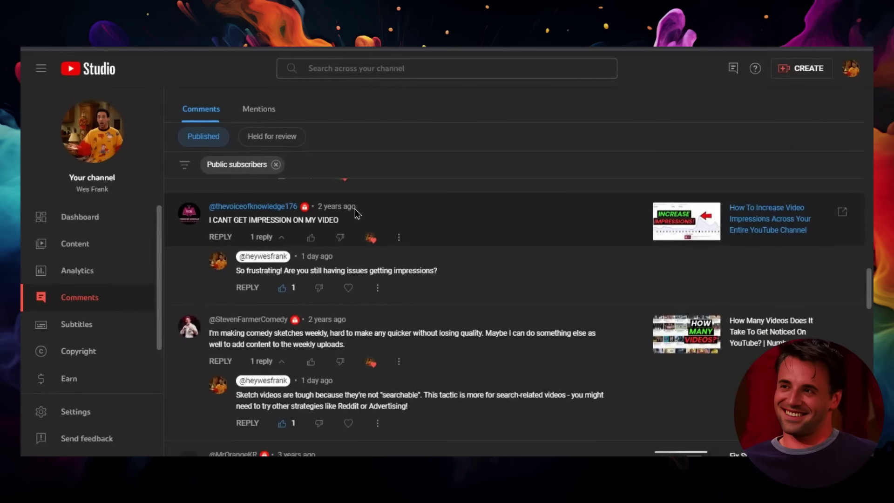
scroll(356, 212, down, 7)
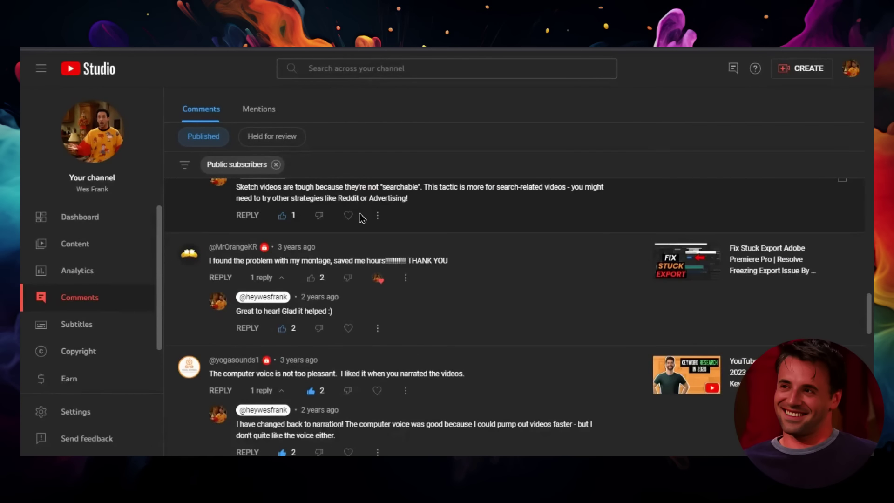
scroll(405, 261, up, 10)
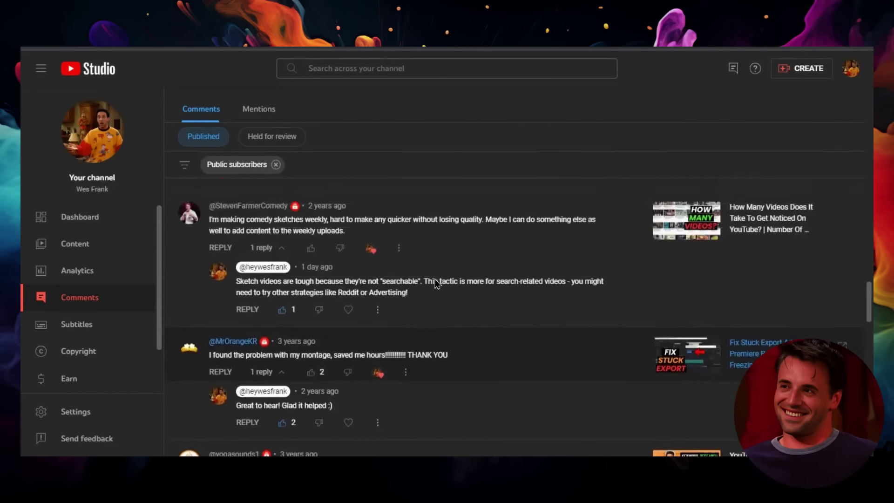
scroll(437, 296, up, 10)
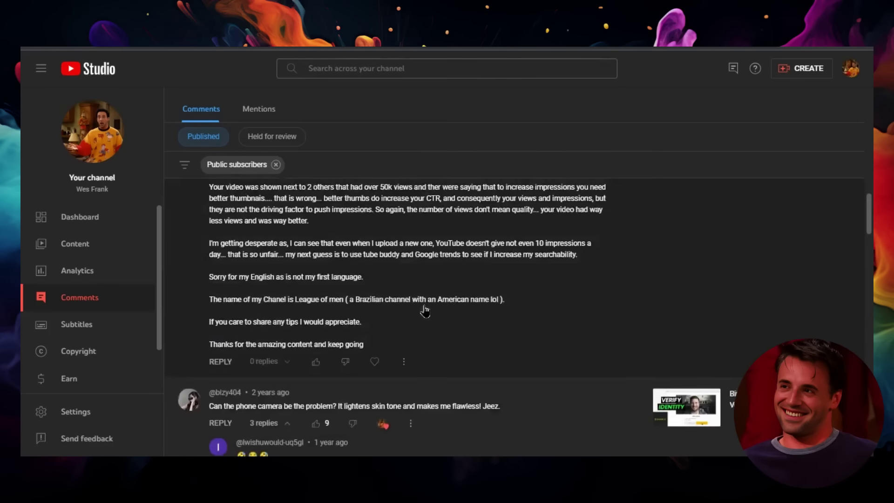
scroll(396, 315, down, 2)
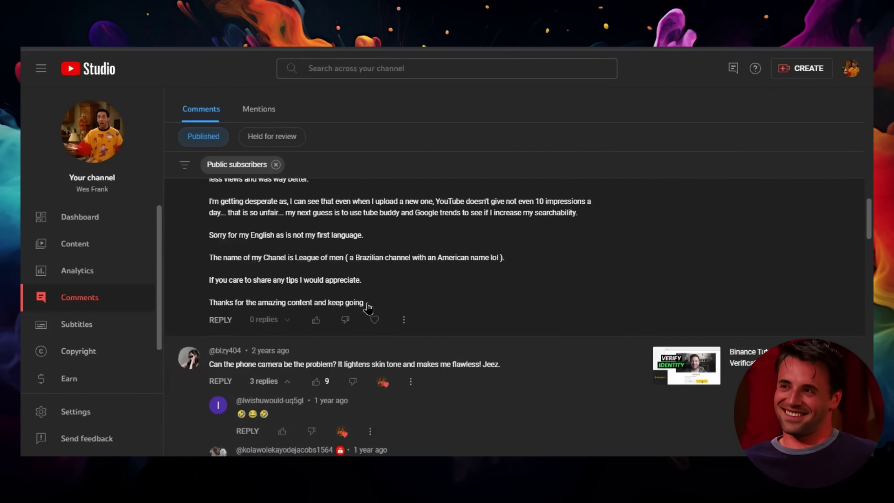
Step: Open chat.openai.com in a new tab and paste the subscriber comment into the message box
key(ctrl+t)
text(cha)
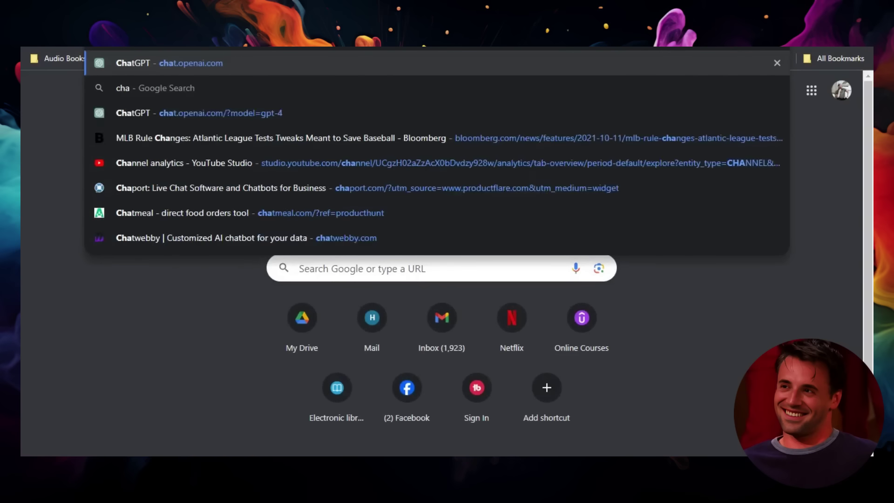
key(Return)
mouse_move(614, 91)
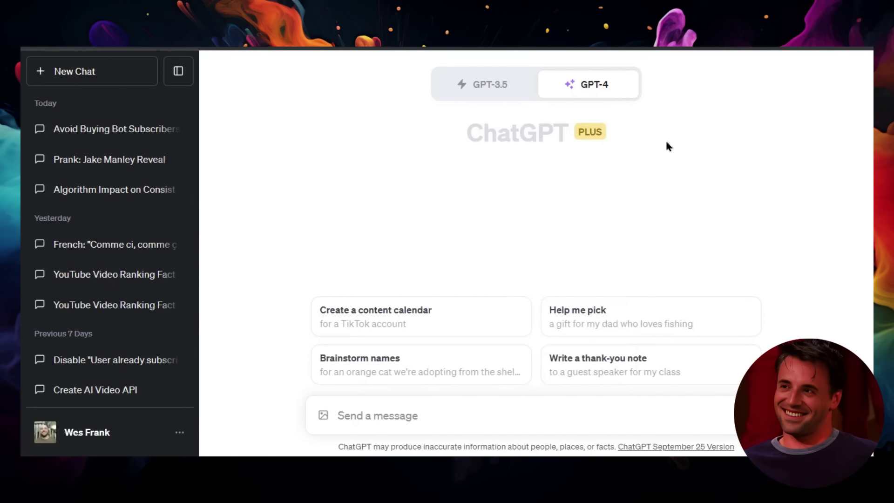
key(ctrl+v)
Step: Paste the short, casual, no-exclamation reply instruction above the comment, changing 'comments' to 'comment'
scroll(512, 373, up, 10)
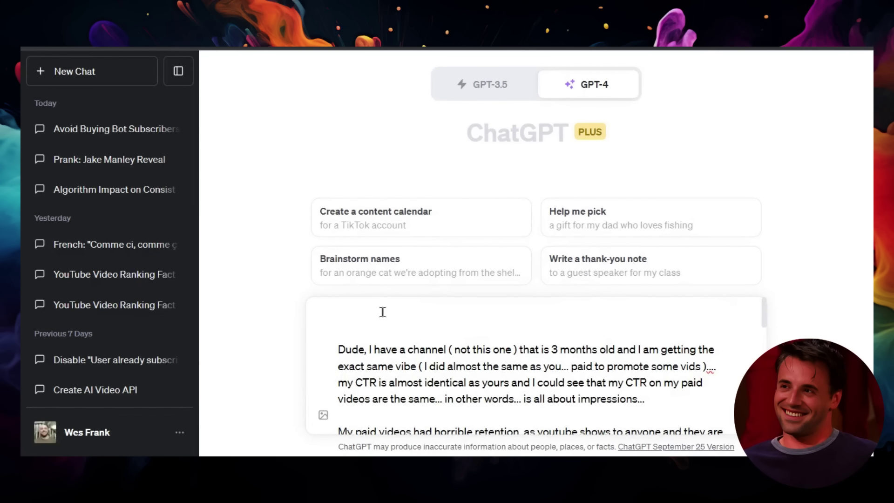
text(Answer the following comments with a short response. Greet them first and make it casual and friendly. Don't use exclamation marks.)
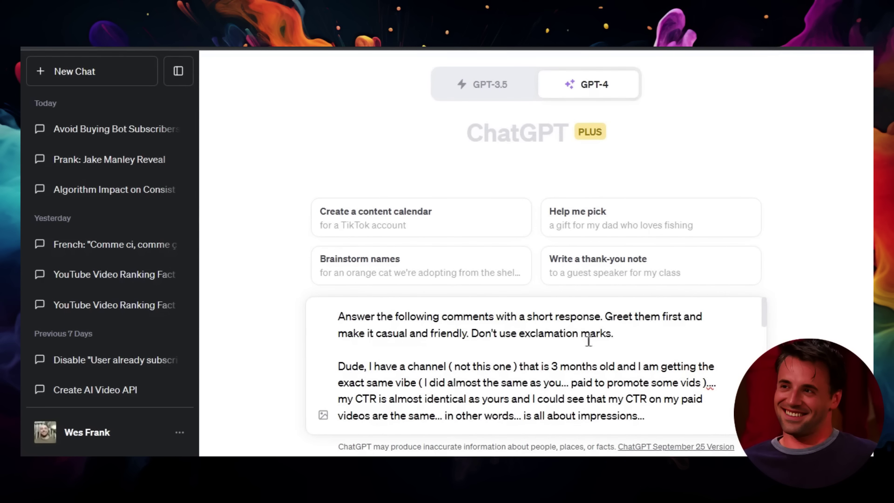
click(492, 316)
key(BackSpace)
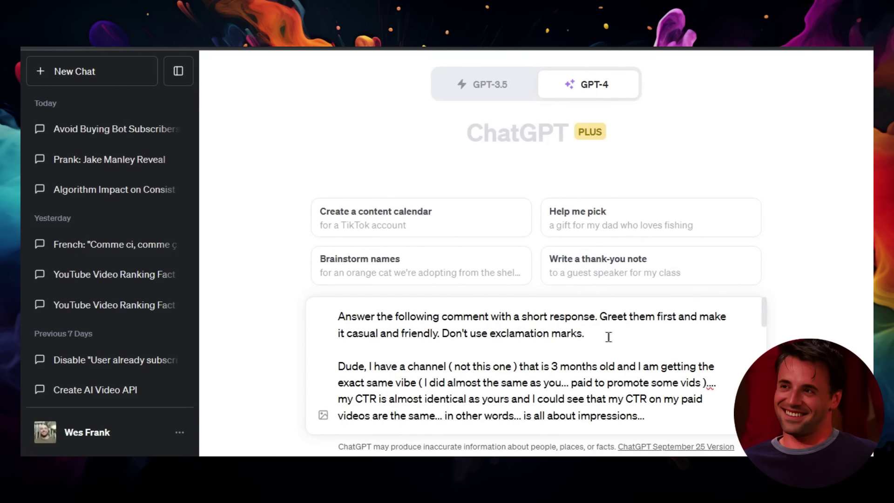
scroll(618, 340, down, 3)
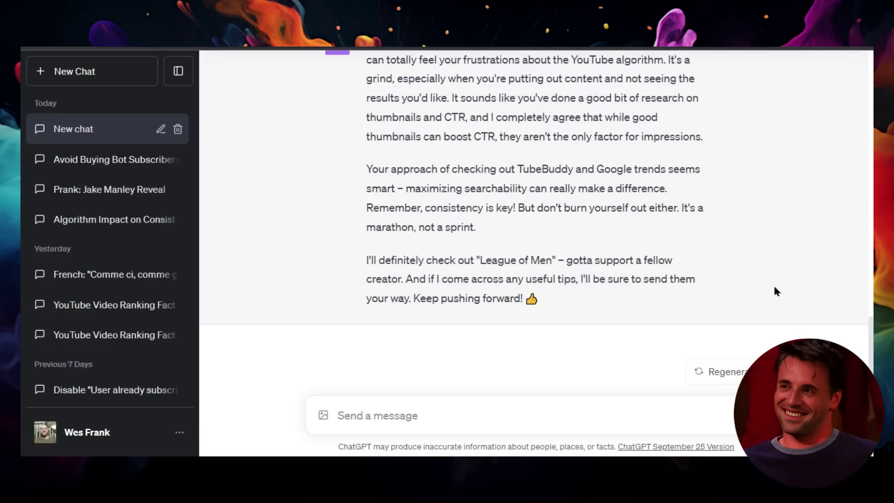
Step: Scroll through GPT-4's three-paragraph reply ending 'Keep pushing forward!'
scroll(776, 291, up, 4)
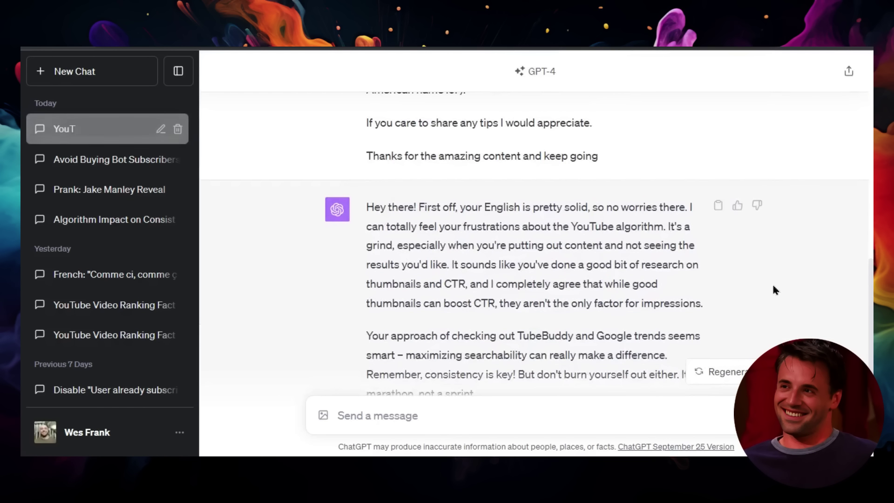
scroll(509, 229, down, 1)
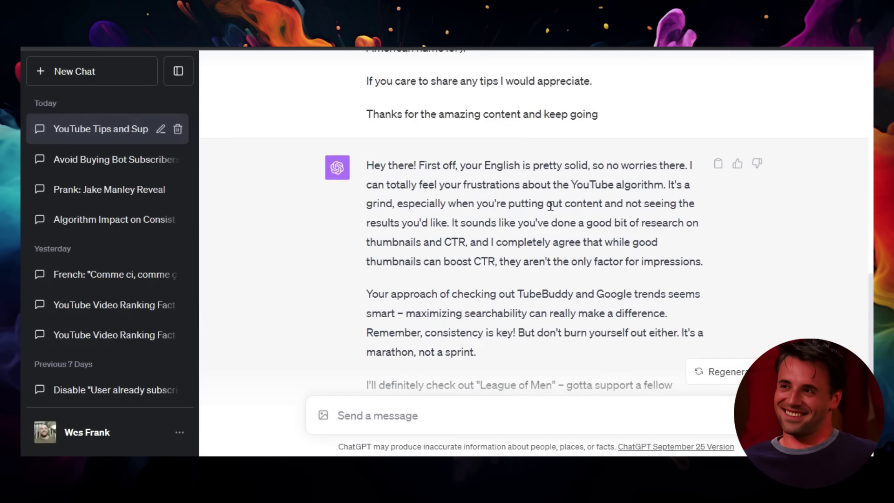
scroll(612, 214, down, 2)
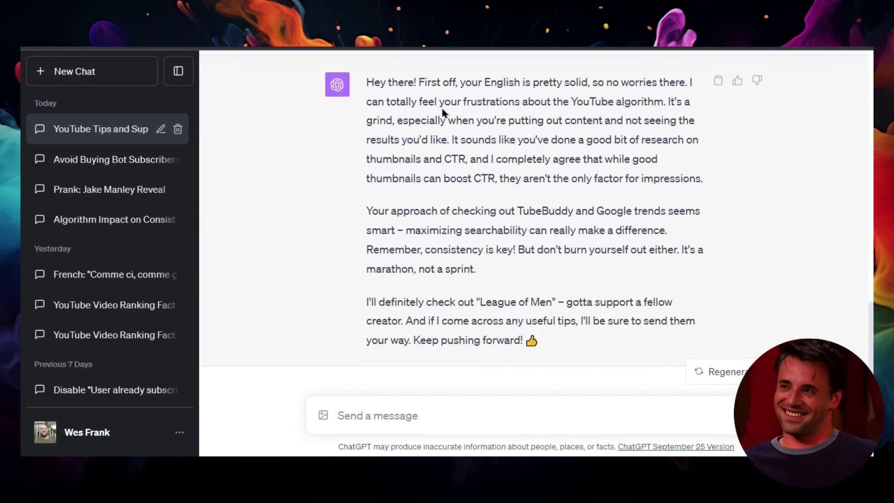
scroll(403, 200, down, 1)
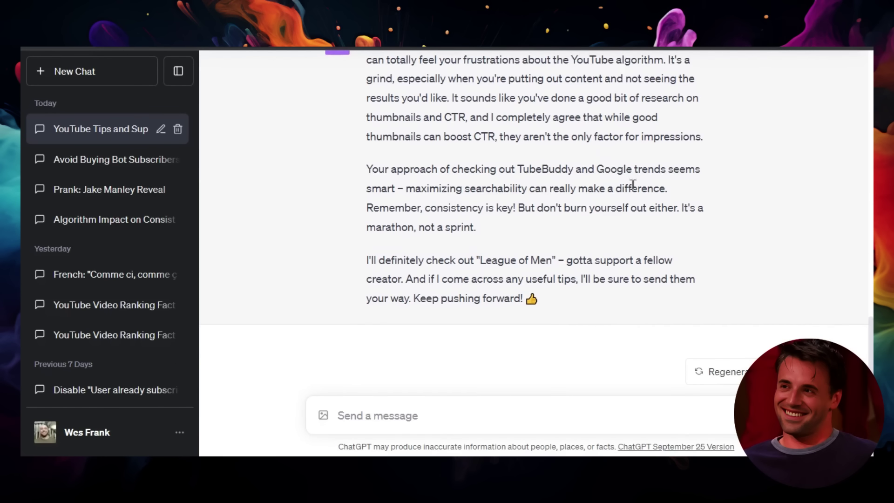
scroll(633, 184, up, 2)
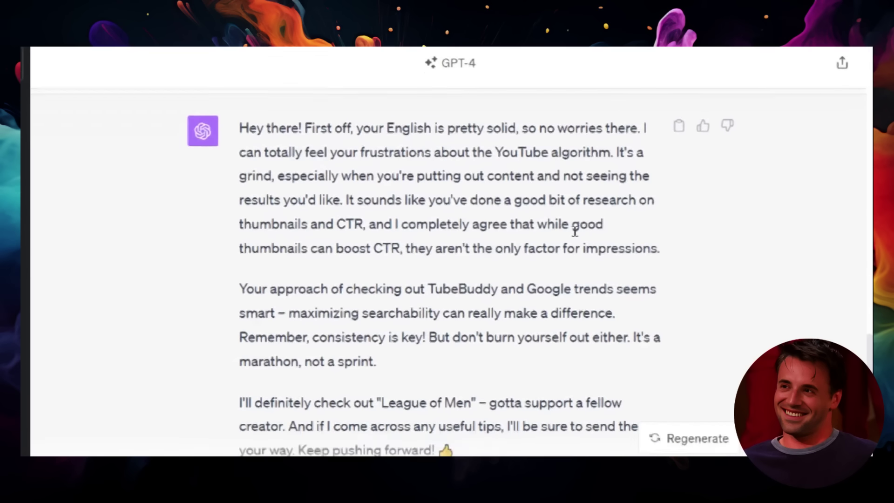
Step: Copy ChatGPT's reply and post it under the long 'League of men' comment in YouTube Studio
drag(542, 381, 375, 161)
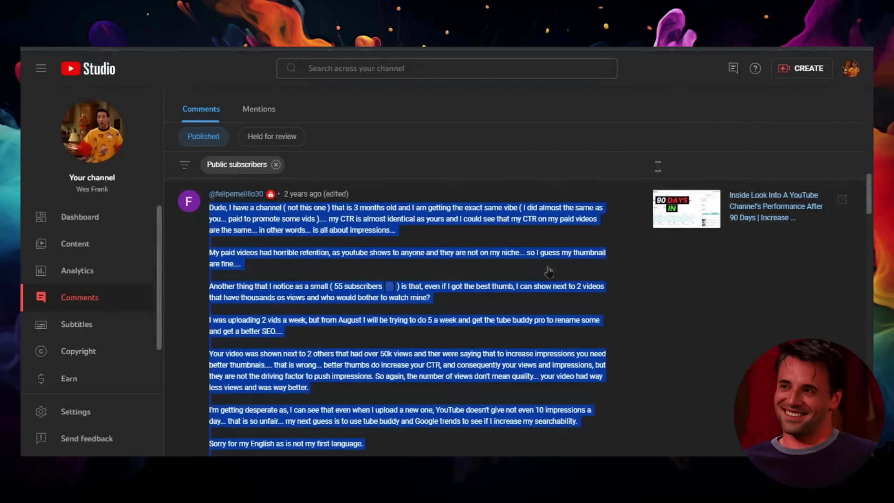
click(577, 164)
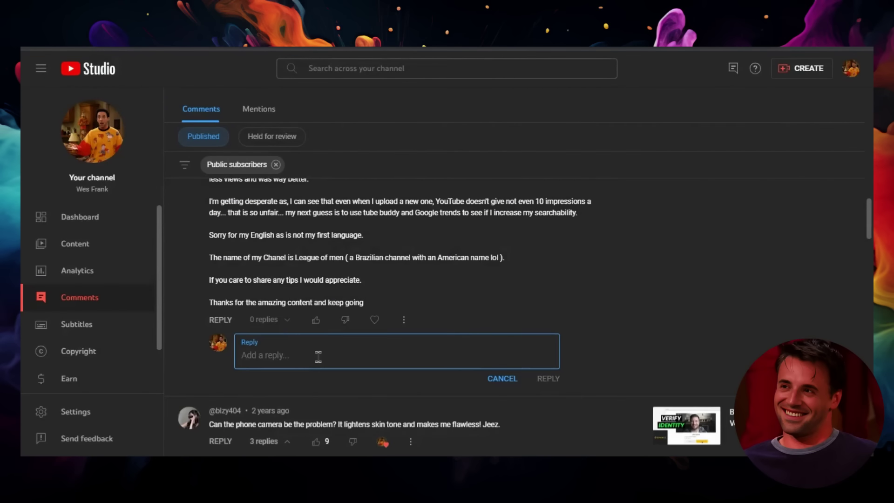
key(ctrl+v)
click(547, 392)
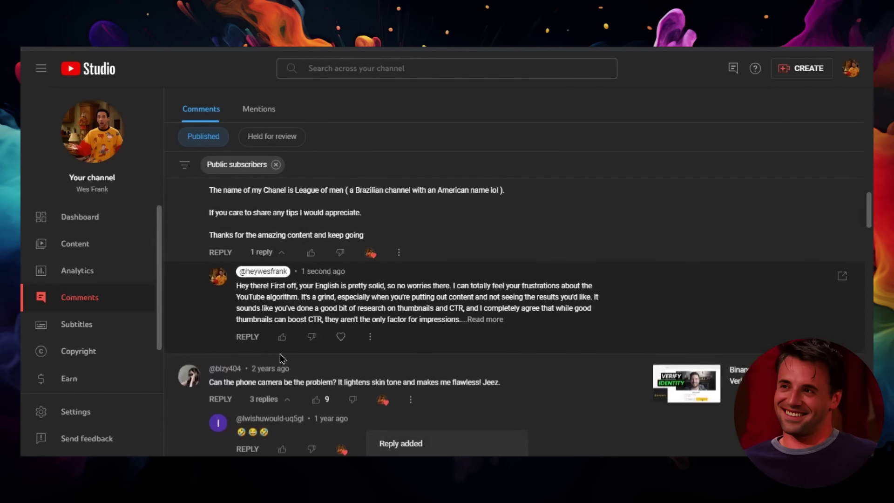
Step: Expand the posted reply with Read more and scroll through its full text
click(495, 322)
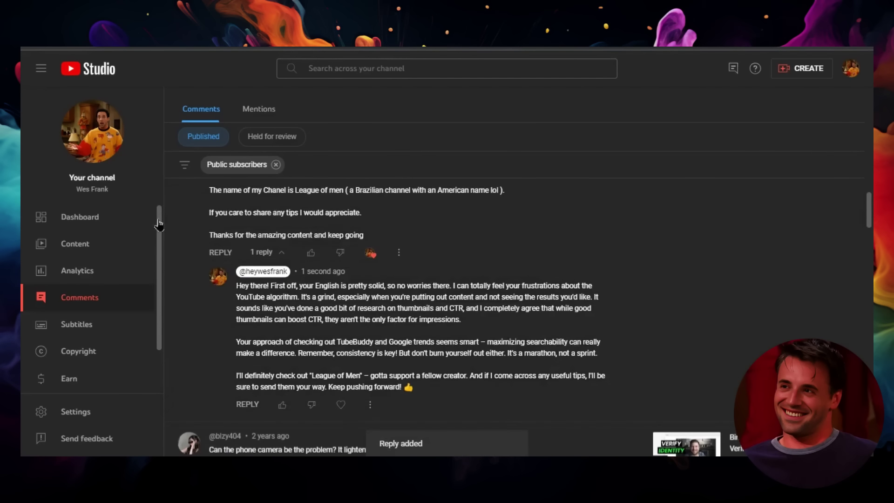
scroll(403, 337, up, 6)
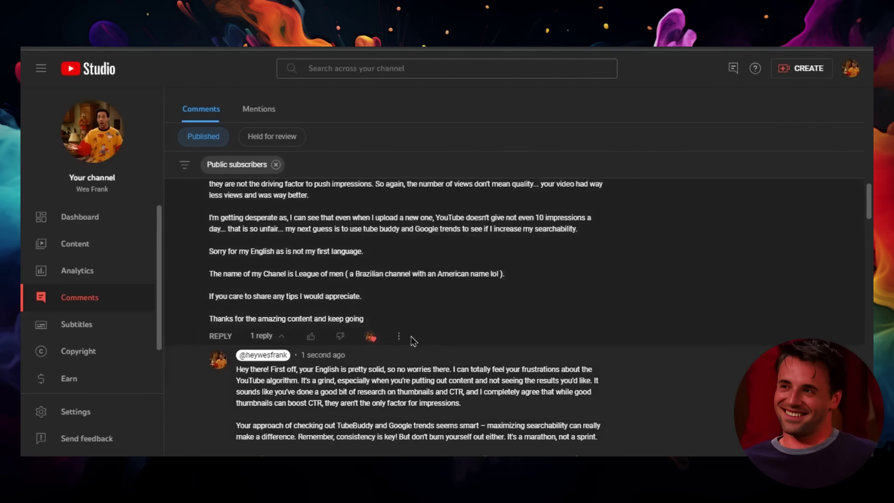
scroll(326, 266, up, 1)
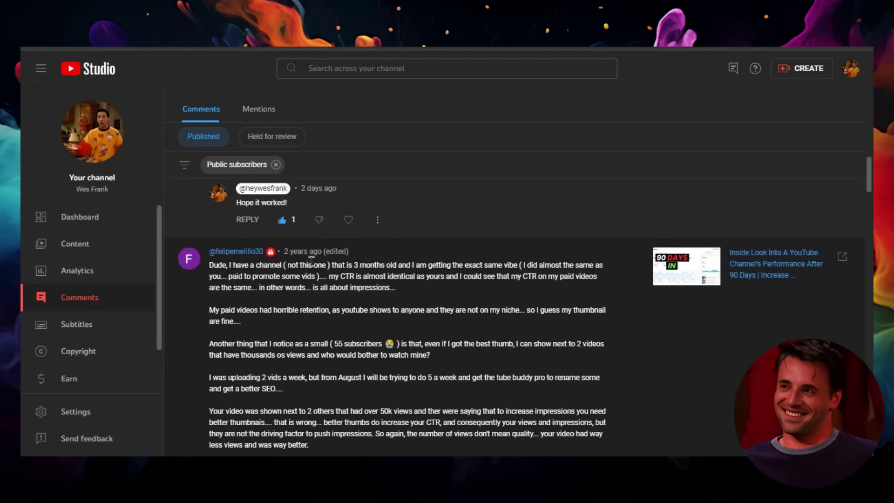
scroll(282, 268, down, 1)
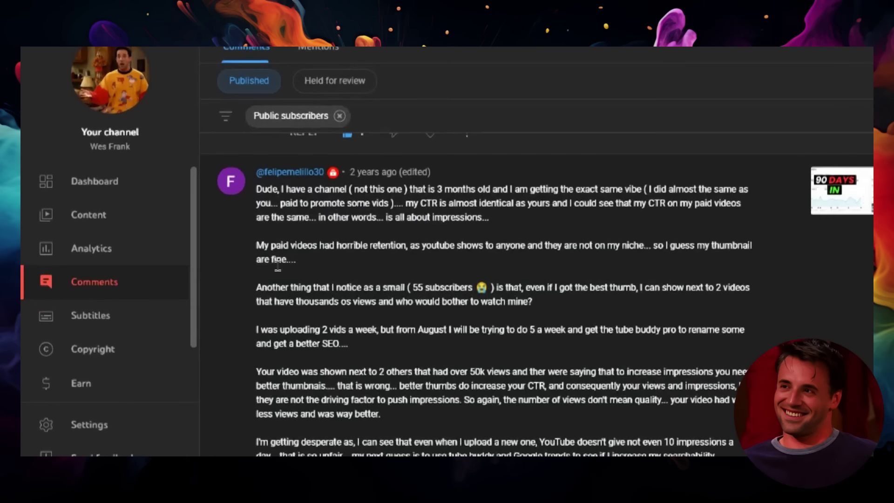
scroll(429, 367, down, 1)
scroll(441, 337, up, 2)
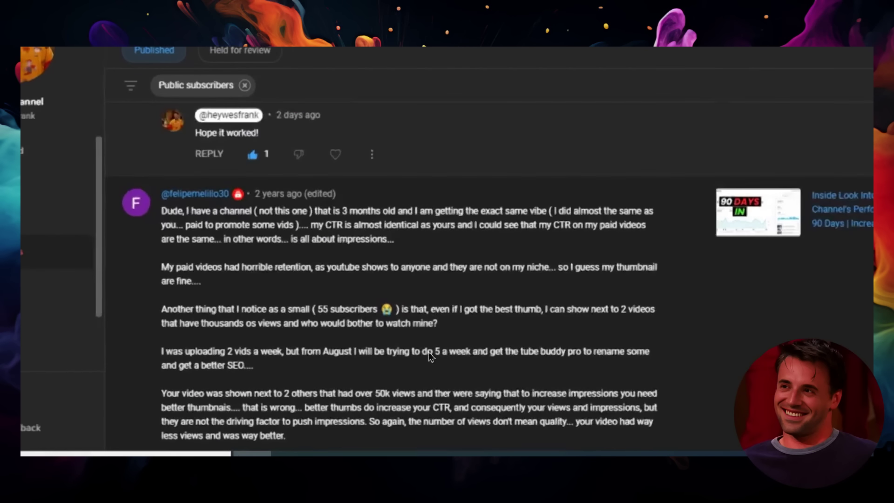
scroll(318, 379, down, 2)
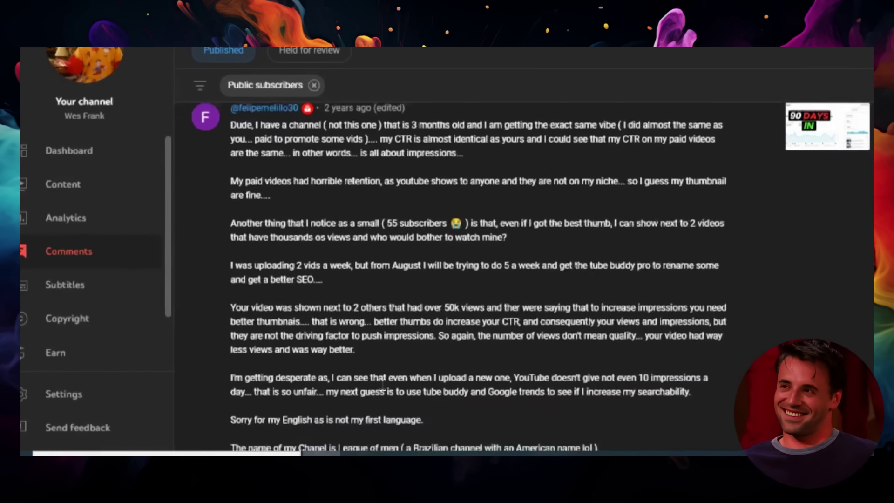
scroll(382, 385, down, 8)
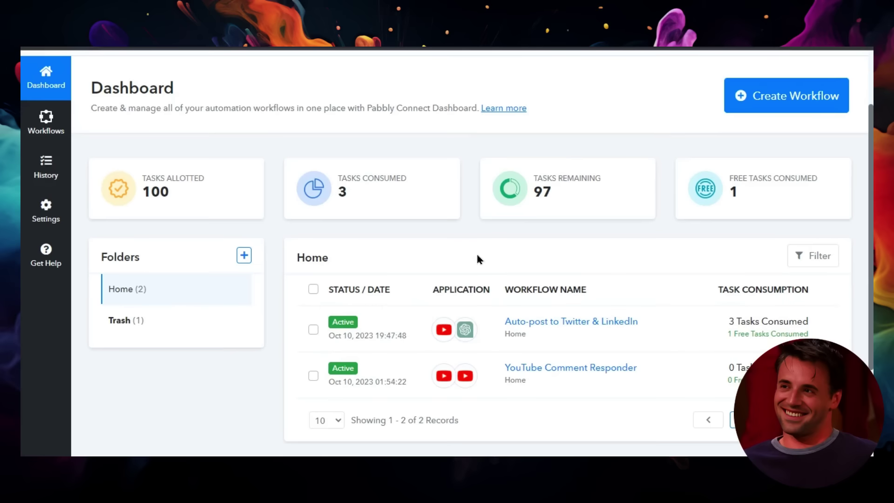
Step: Open the YouTube Comment Responder workflow showing New Comment, List Video by ID and Ask ChatGPT steps
scroll(479, 258, down, 2)
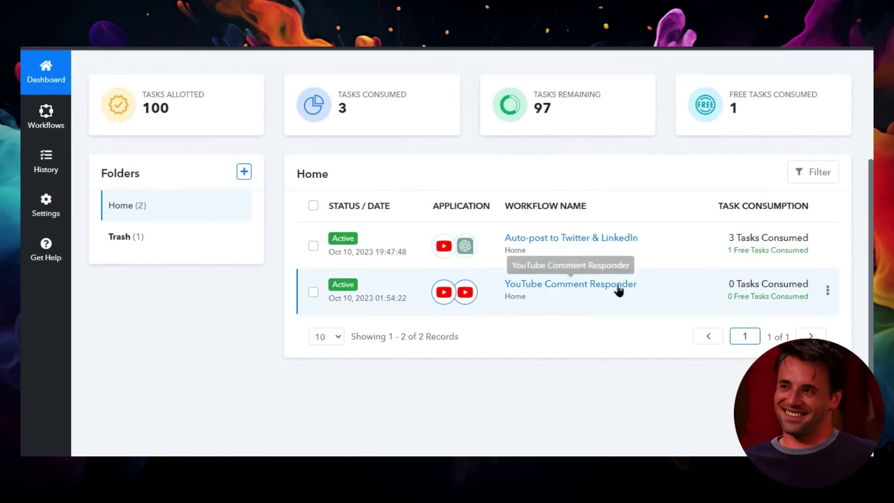
click(576, 289)
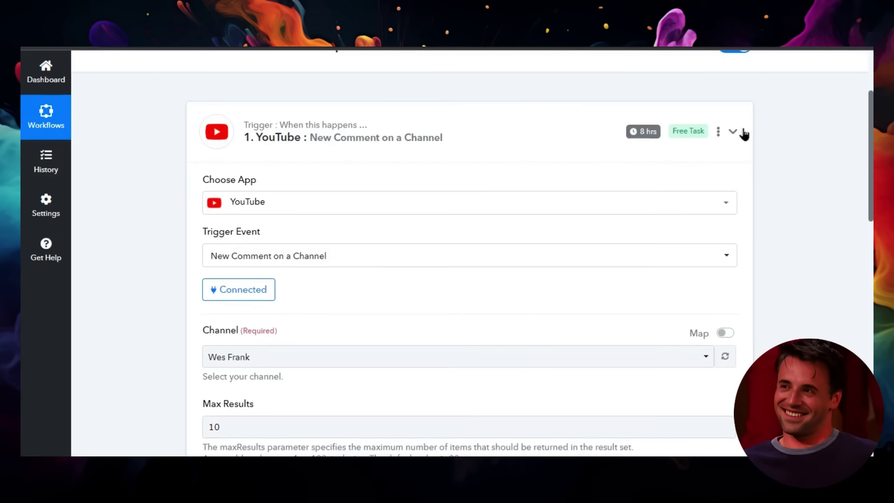
click(739, 131)
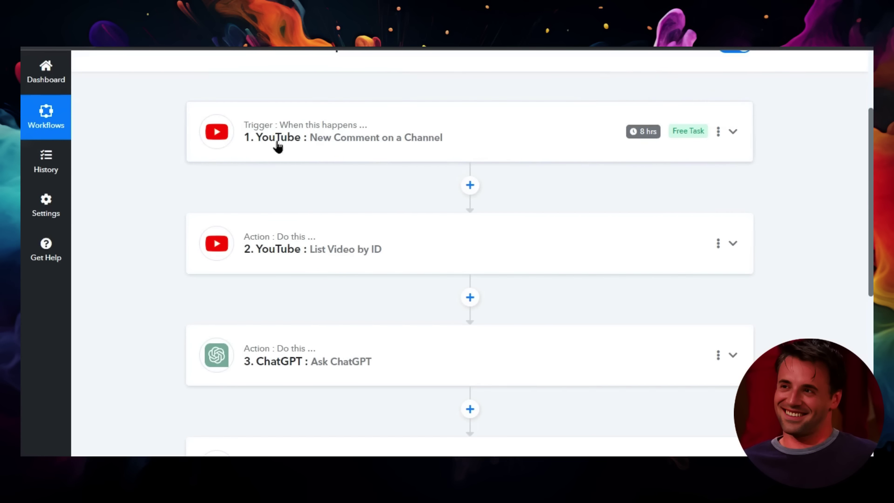
mouse_move(650, 136)
Step: Expand the trigger and confirm the new-comment-on-channel Trigger Event stays unchanged
click(729, 131)
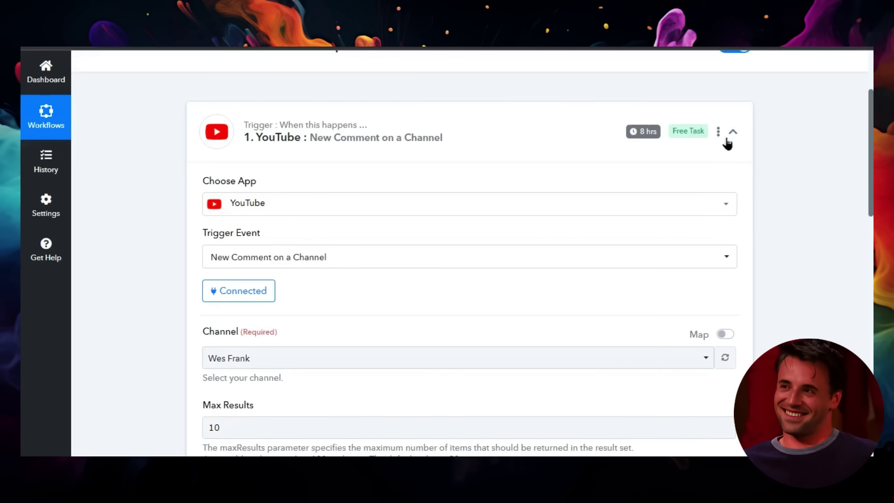
mouse_move(697, 135)
scroll(512, 186, down, 1)
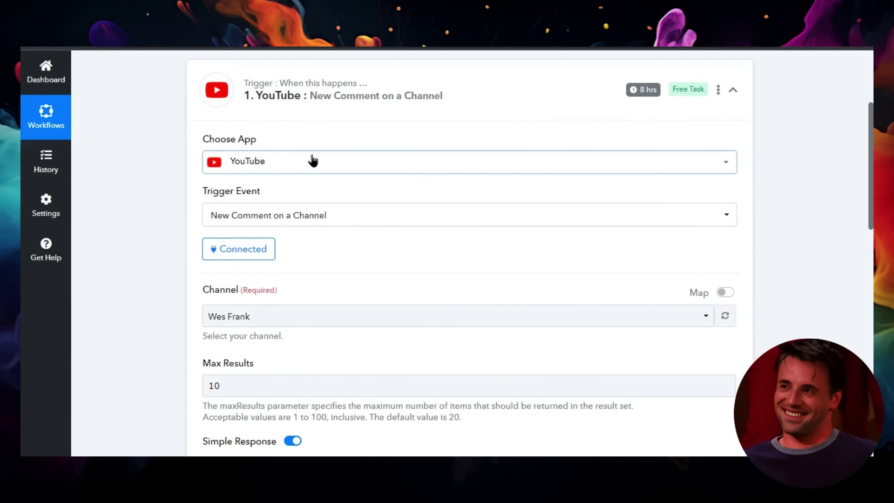
scroll(312, 160, down, 2)
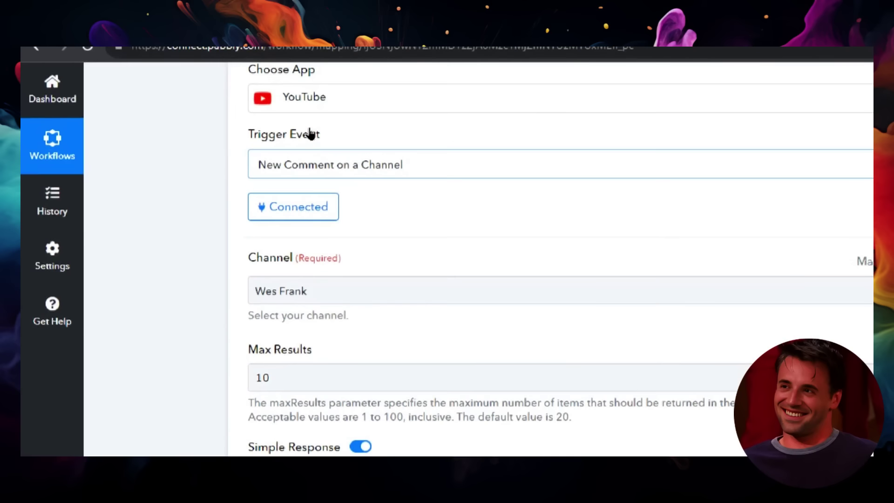
click(372, 164)
scroll(379, 182, down, 1)
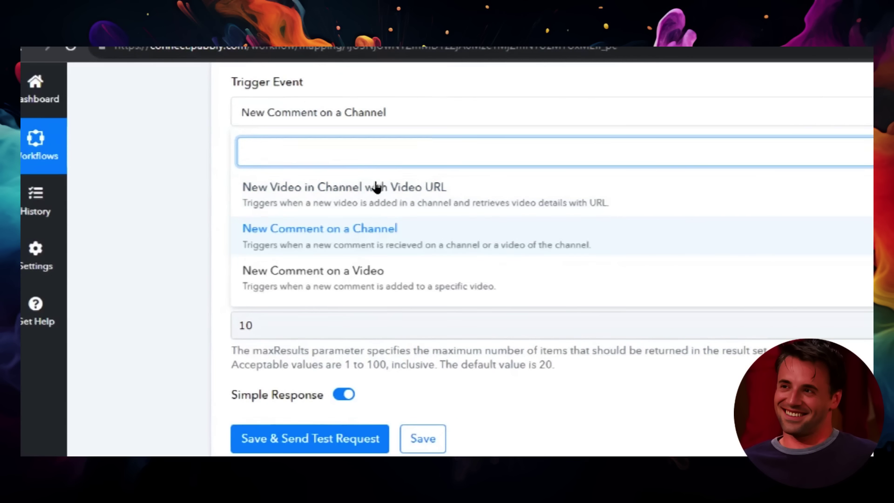
key(Escape)
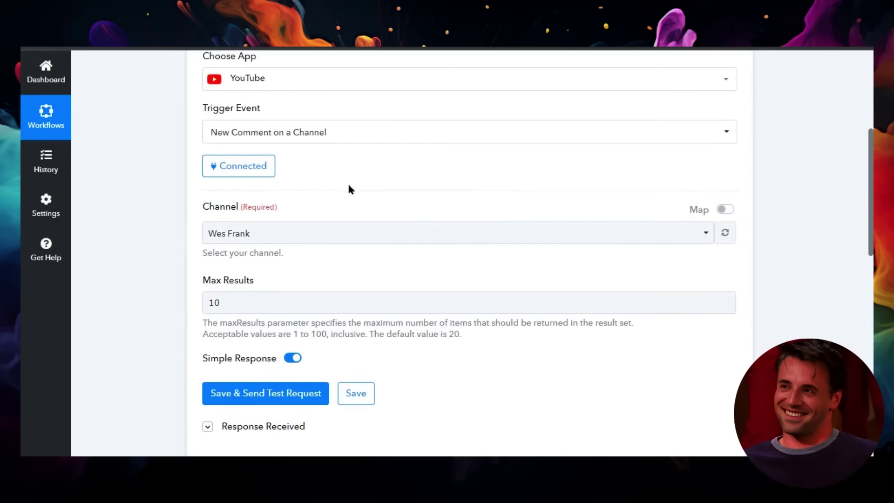
Step: Keep the connected channel and Max Results 10, then save the trigger
click(321, 233)
click(288, 299)
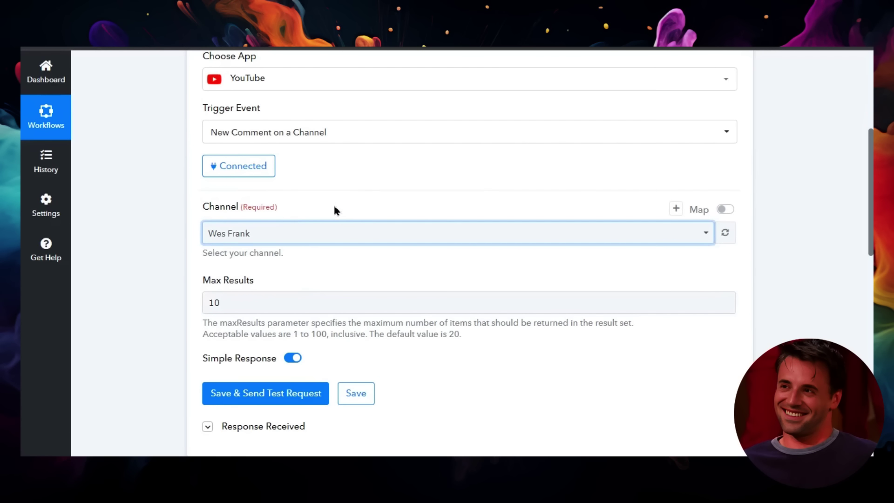
scroll(334, 211, down, 3)
click(256, 181)
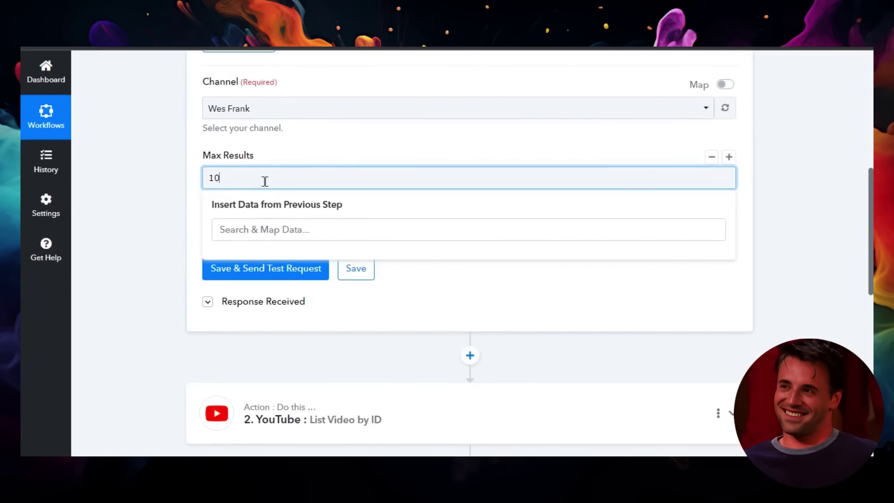
click(189, 255)
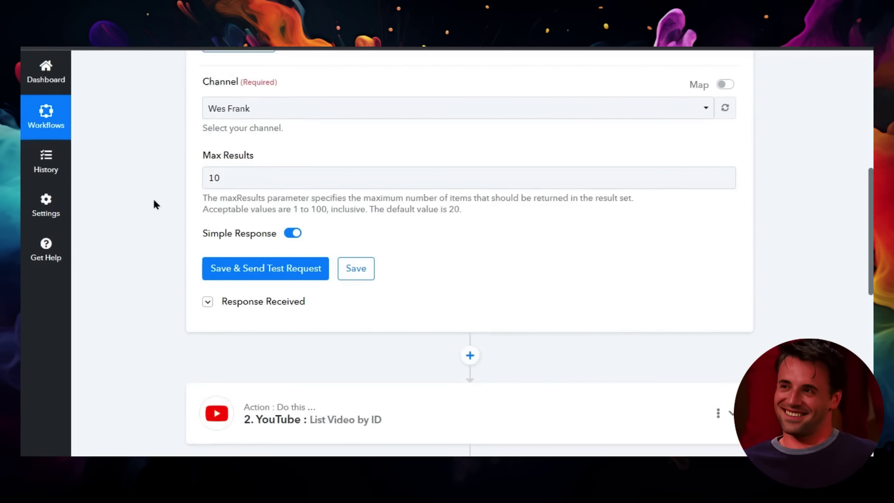
click(350, 273)
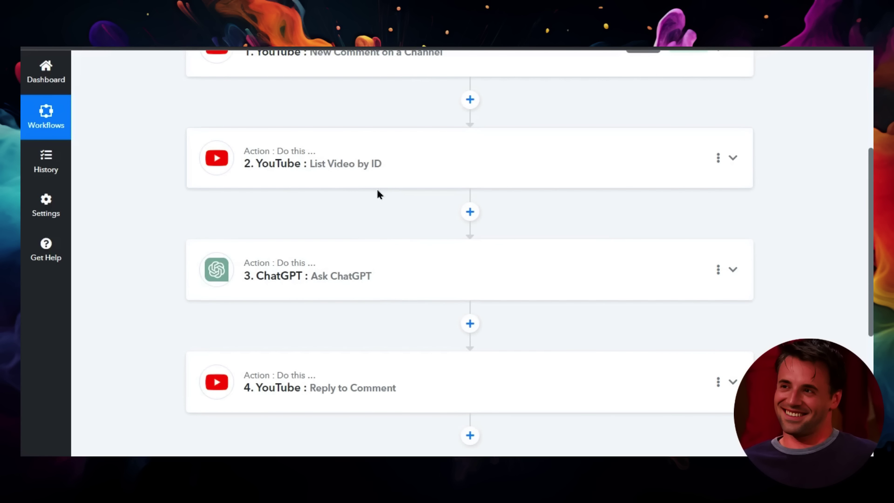
scroll(378, 194, up, 1)
scroll(379, 200, down, 1)
scroll(370, 193, up, 1)
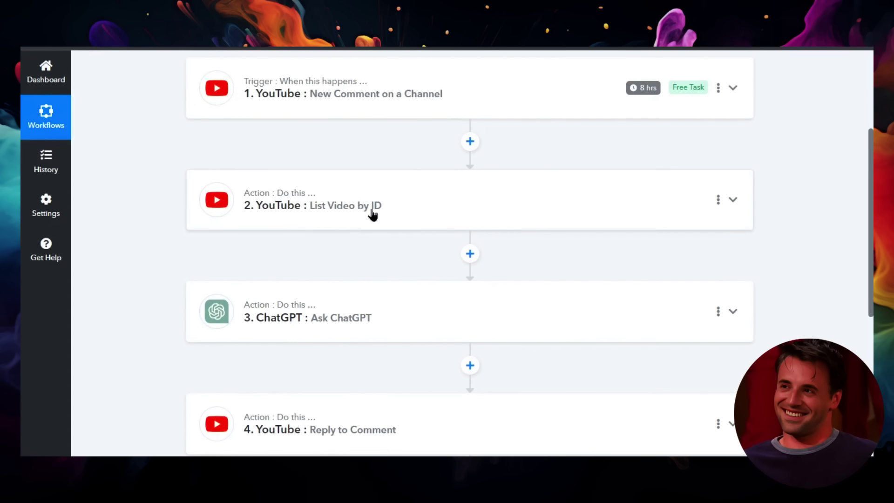
Step: Expand List Video by ID and check Video Id is mapped to the trigger's Snippet VideoId
click(699, 211)
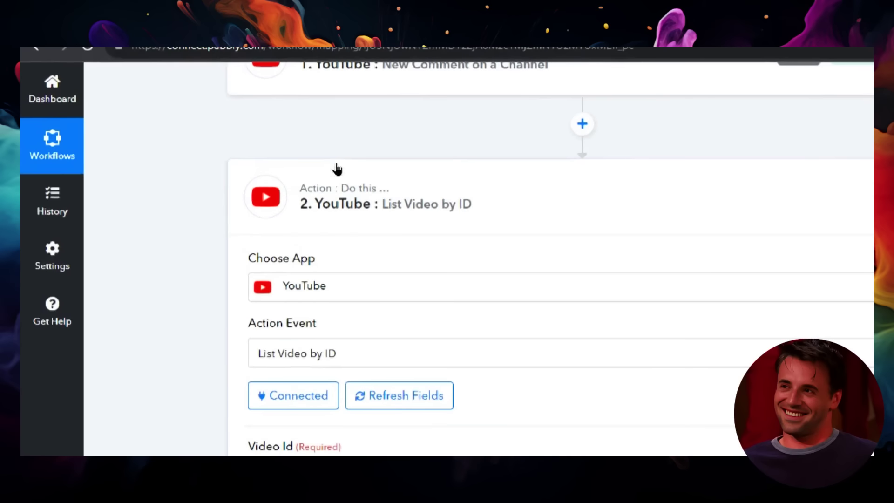
scroll(514, 301, down, 2)
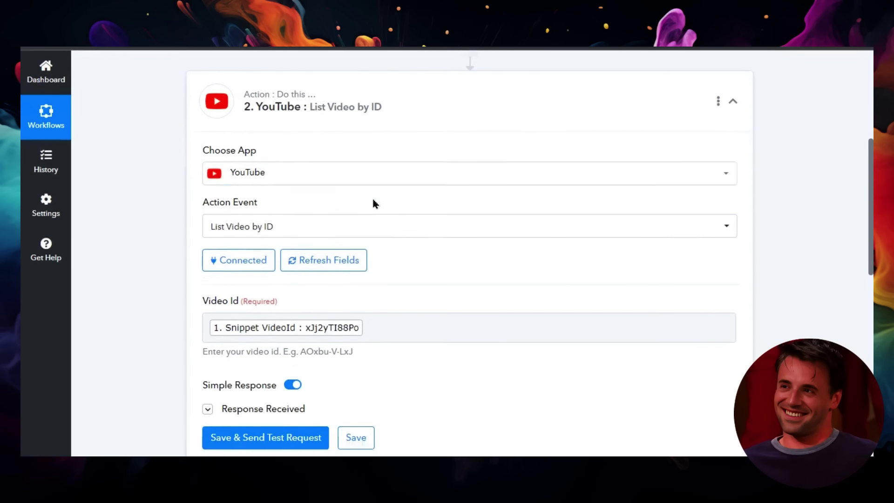
scroll(326, 205, down, 3)
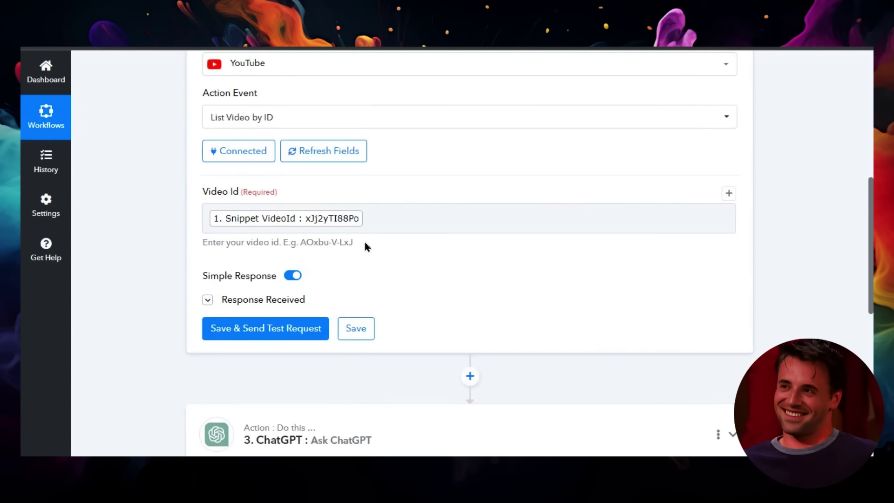
scroll(365, 246, up, 7)
scroll(471, 200, down, 7)
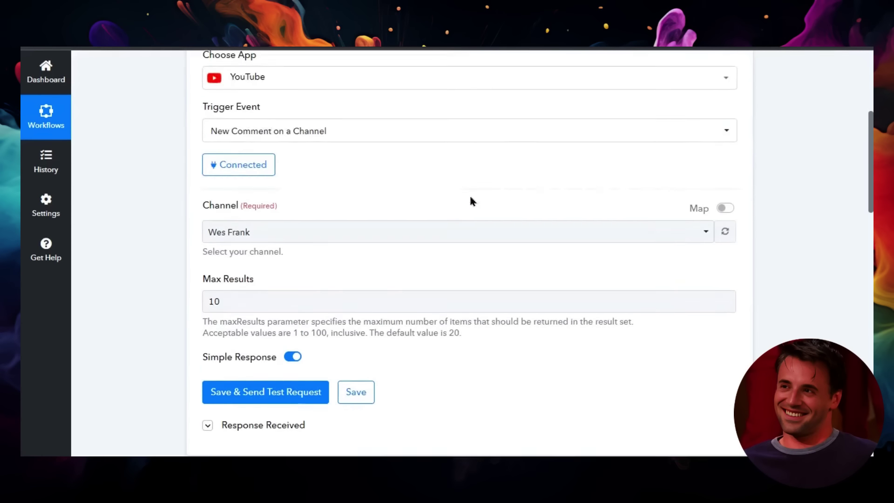
click(271, 229)
mouse_move(528, 172)
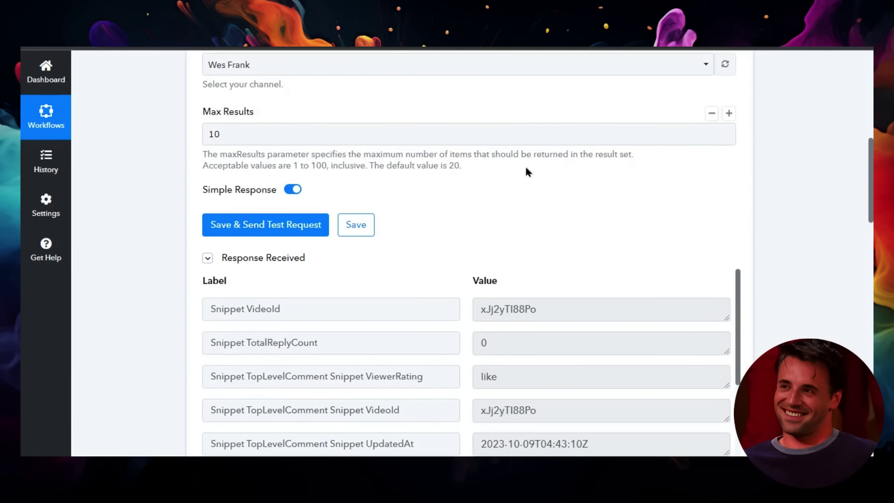
scroll(525, 170, down, 5)
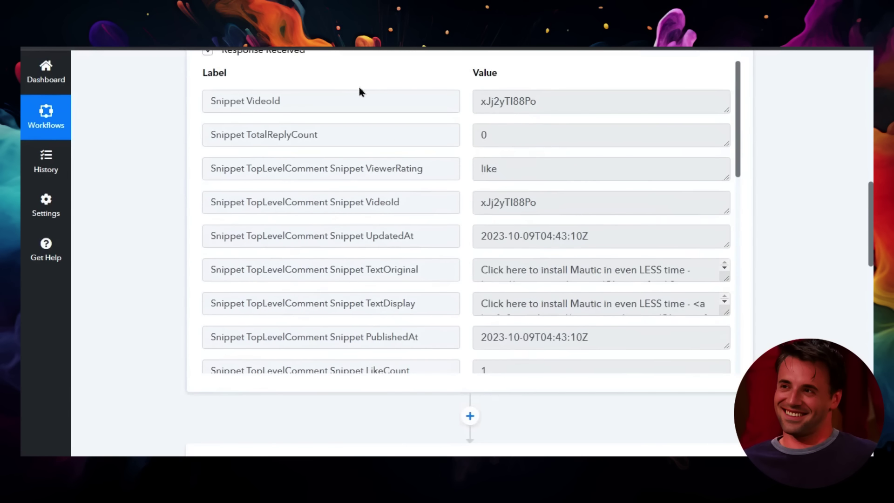
scroll(639, 195, down, 1)
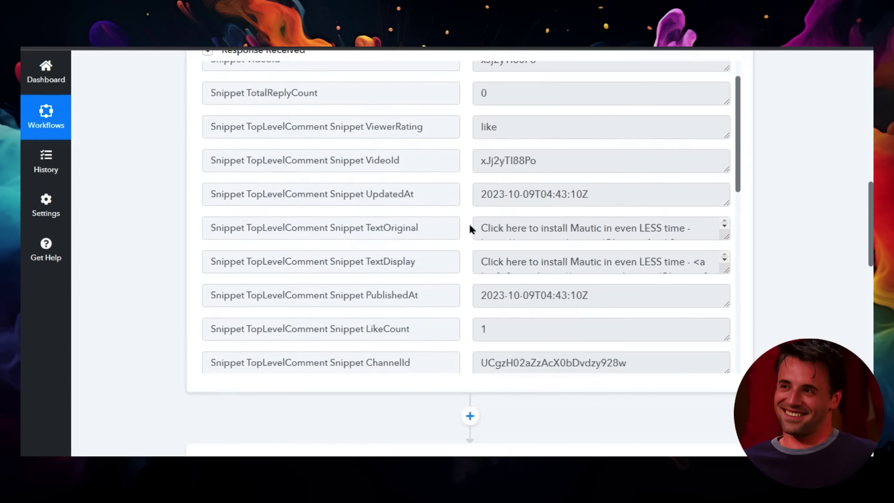
drag(481, 228, 680, 226)
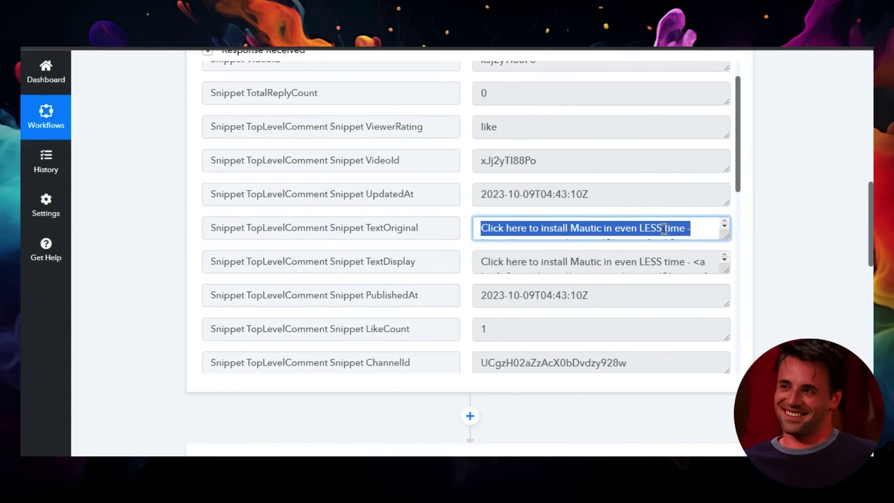
scroll(661, 235, up, 1)
click(566, 111)
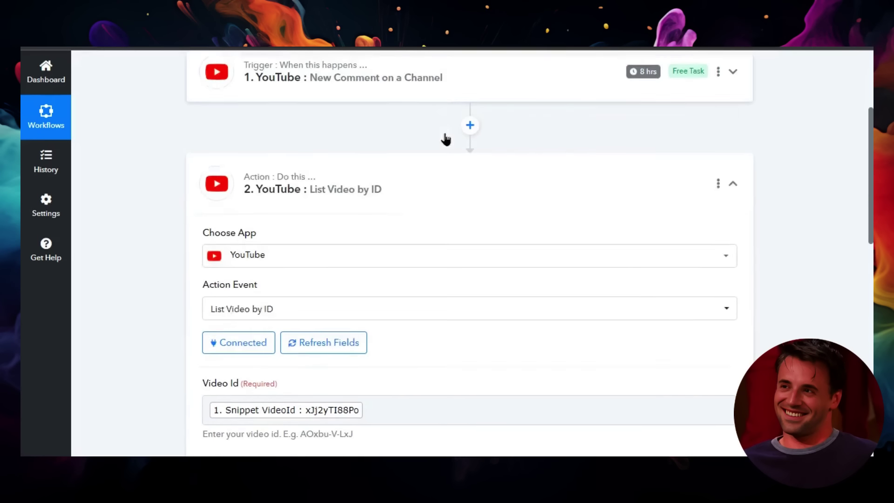
Step: Test the List Video by ID step and confirm the title 'Install Mautic In Under 10 Minutes'
scroll(445, 140, down, 2)
scroll(410, 134, down, 2)
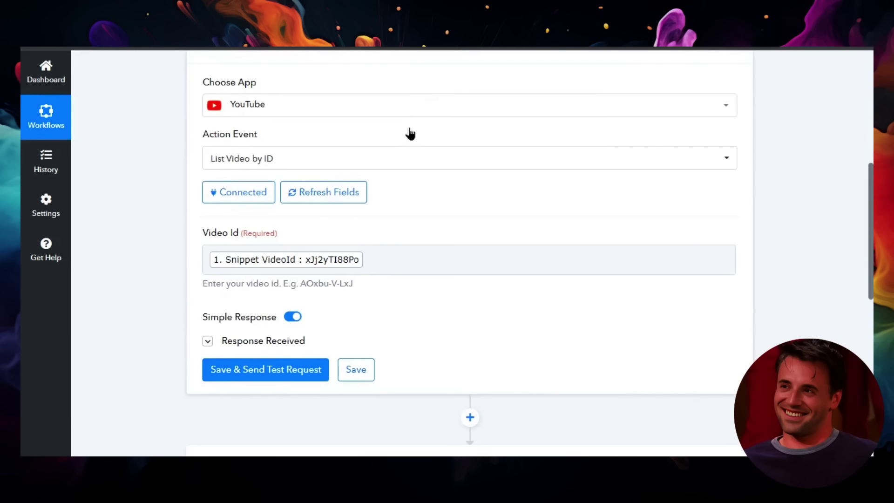
scroll(414, 122, down, 2)
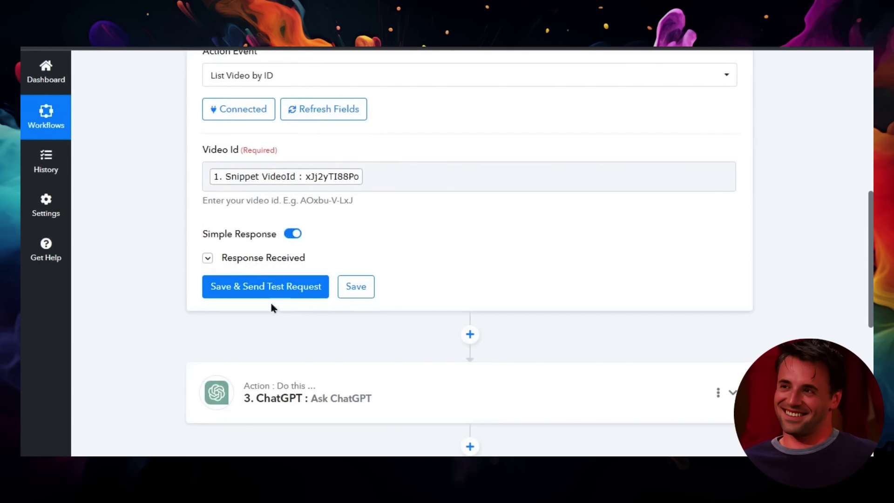
click(268, 292)
scroll(704, 284, down, 2)
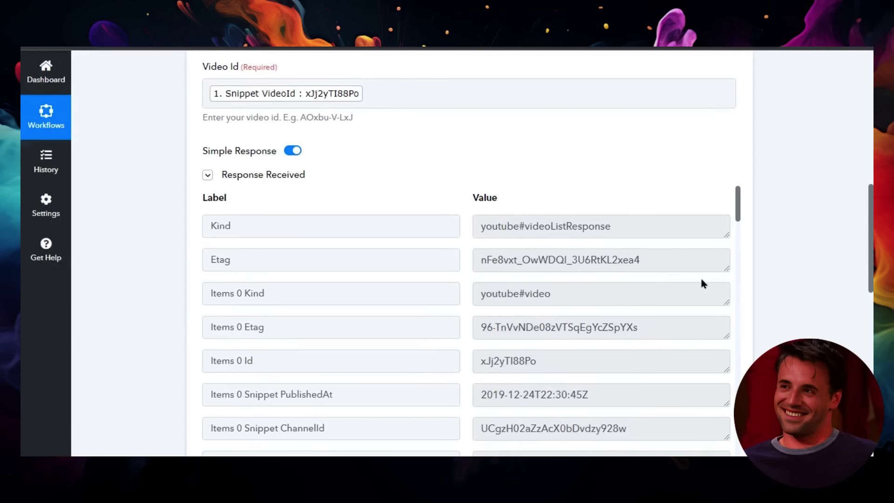
scroll(702, 280, down, 3)
scroll(679, 275, down, 2)
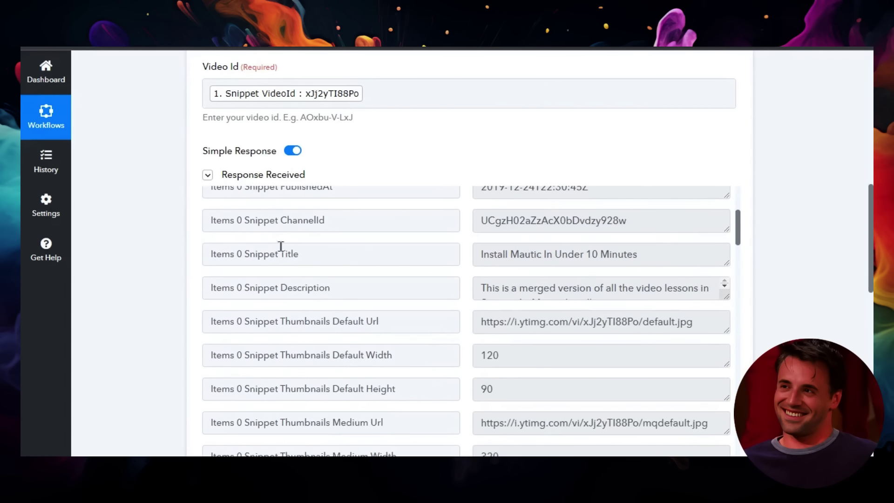
drag(484, 256, 642, 255)
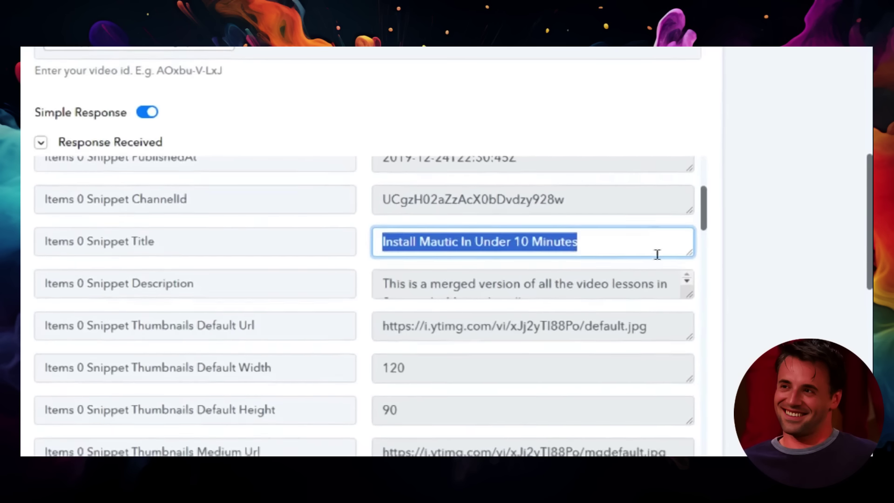
click(721, 255)
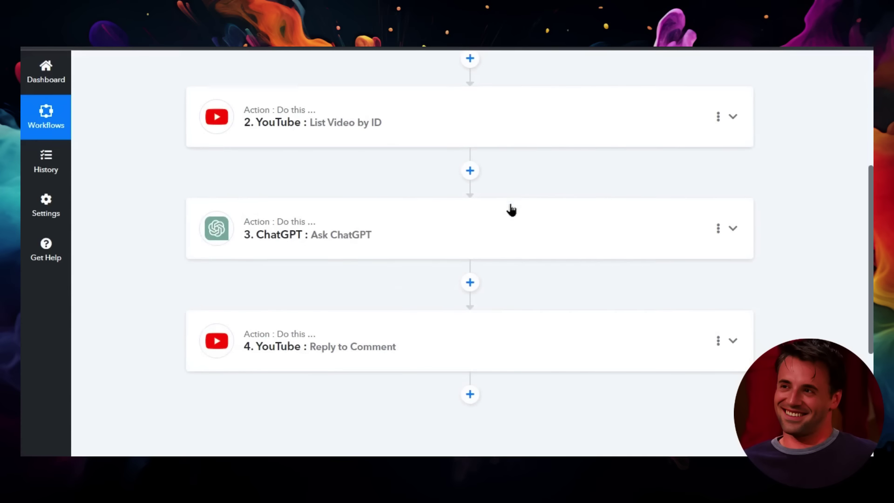
scroll(511, 210, down, 1)
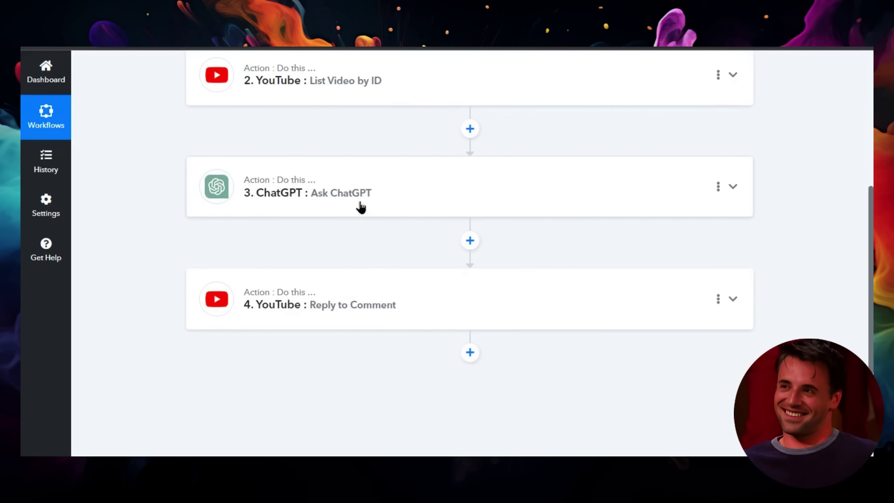
Step: Expand the Ask ChatGPT step and review its prompt settings
click(496, 194)
scroll(435, 190, down, 2)
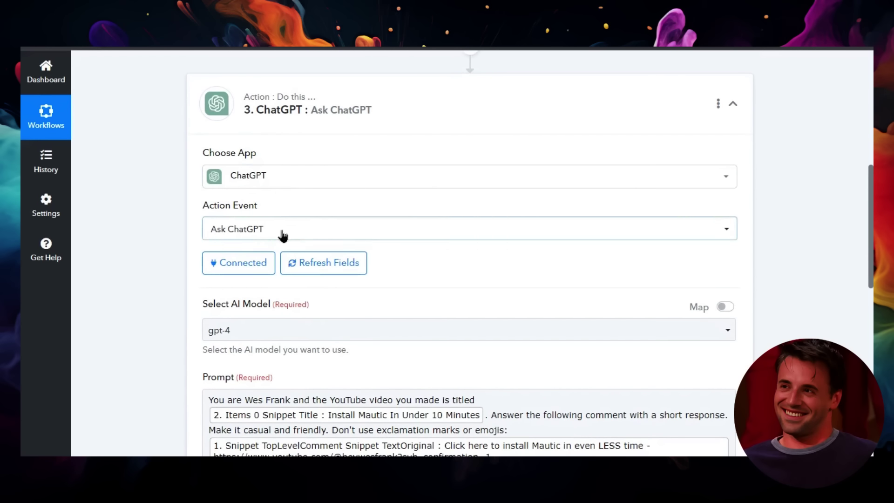
scroll(283, 224, down, 1)
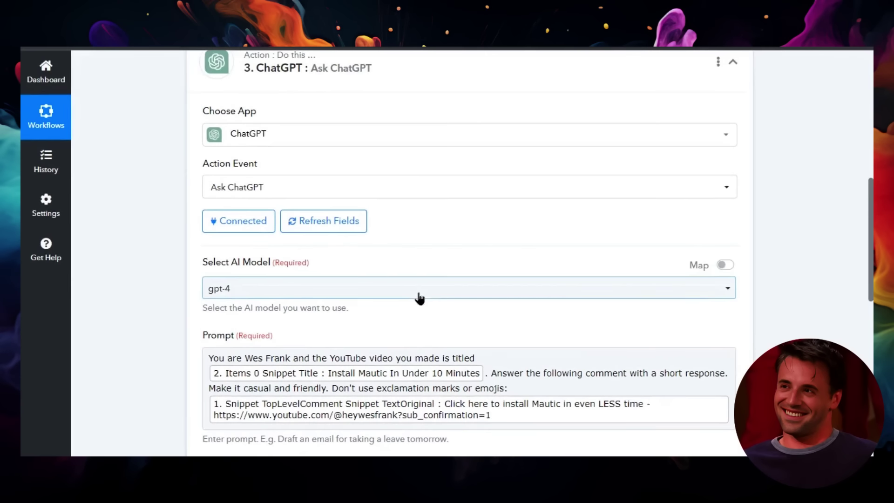
scroll(419, 298, down, 5)
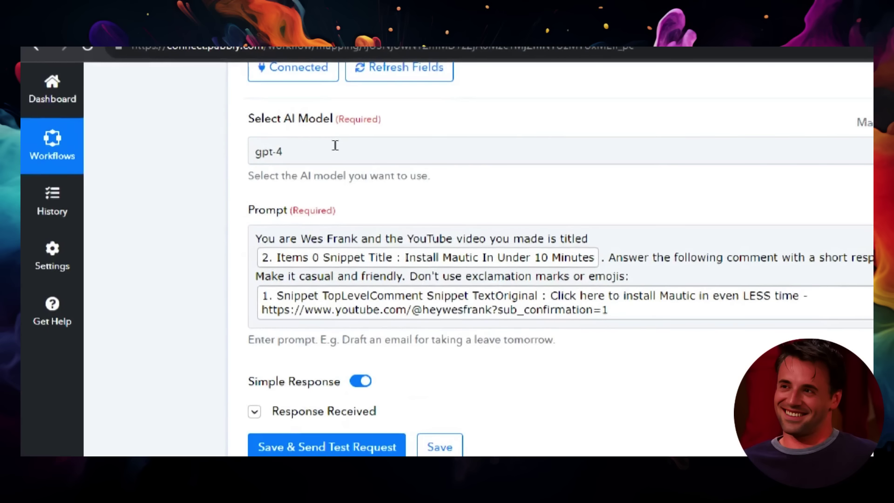
scroll(335, 146, down, 2)
scroll(480, 241, up, 1)
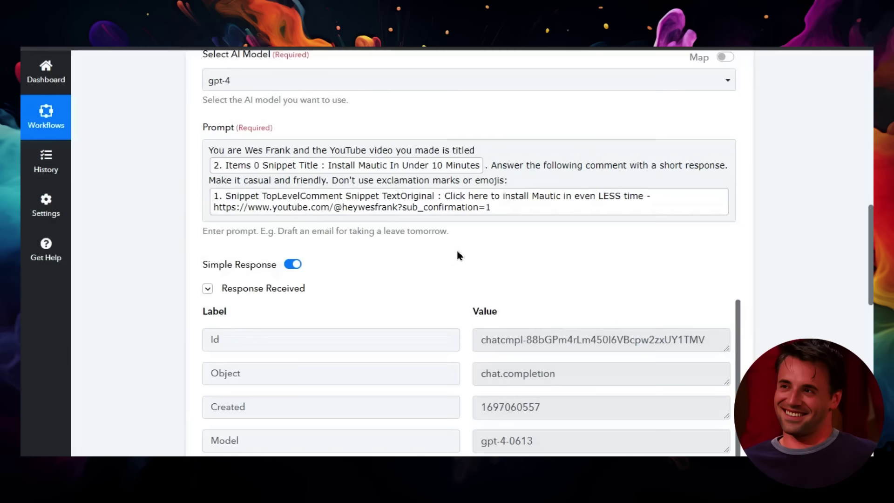
Step: Select the full Choices 0 Message Content reply from the 127-token test response
scroll(690, 239, down, 3)
scroll(335, 217, down, 1)
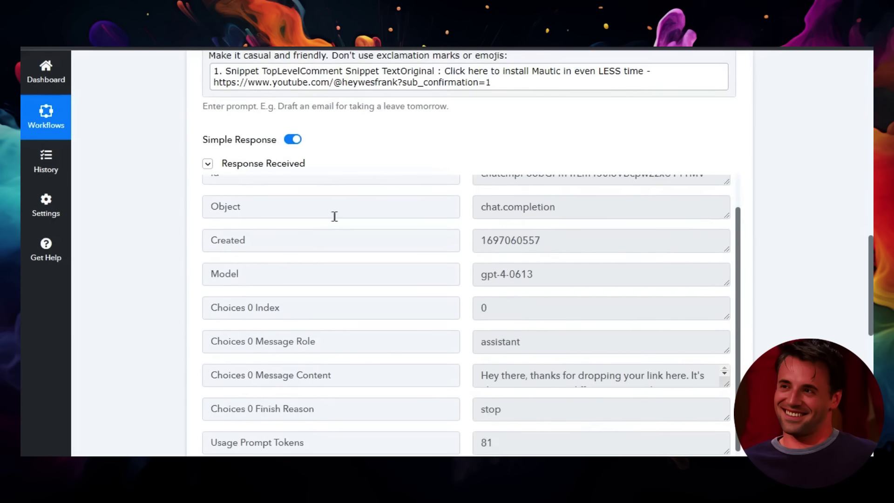
scroll(335, 217, up, 1)
scroll(809, 241, down, 1)
scroll(809, 241, down, 5)
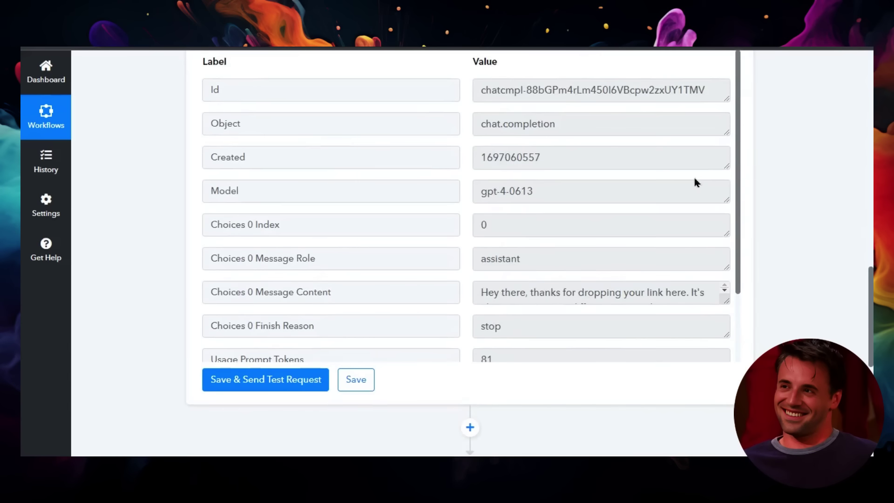
click(669, 210)
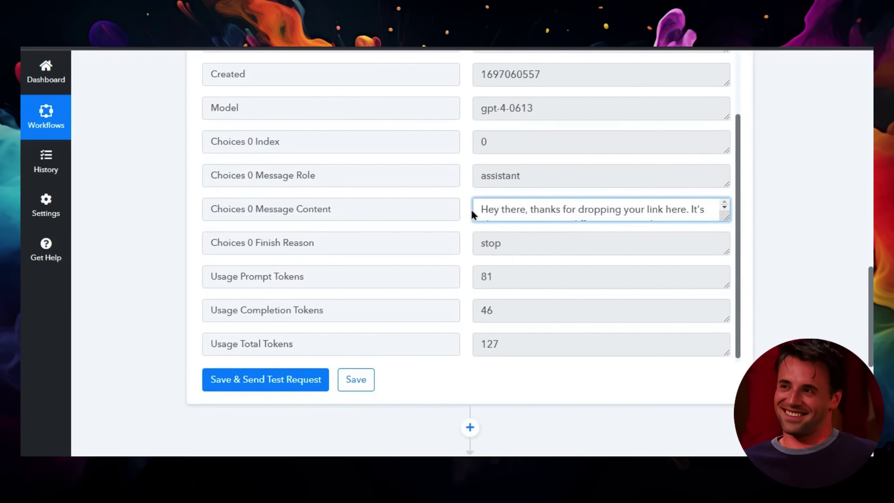
drag(476, 209, 589, 232)
key(ctrl+c)
Step: Paste the ChatGPT reply into a blank WordPad document, then delete it and close with Don't Save
key(alt+Tab)
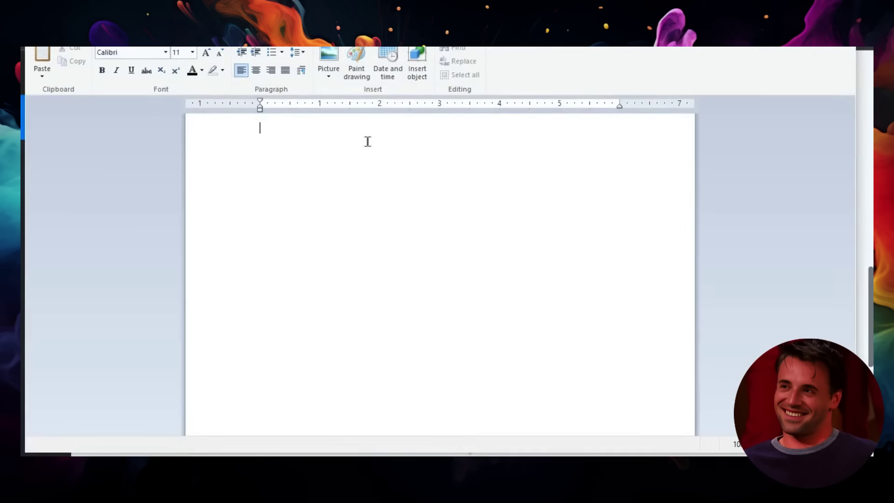
text(Hey there, thanks for dropping your link here. It's always great to see different approaches to installing Mautic. I'll be sure to check out your method and maybe I'll pick up a few new tricks. Cheers!)
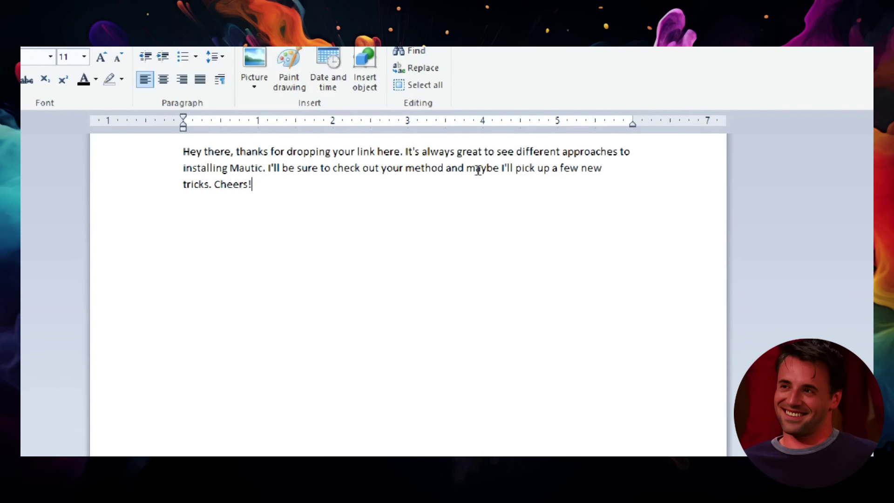
key(ctrl+a)
key(BackSpace)
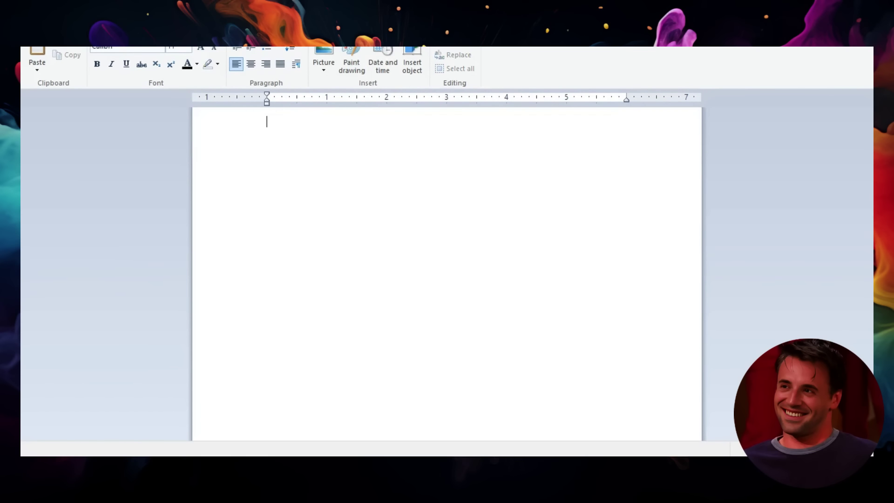
key(alt+F4)
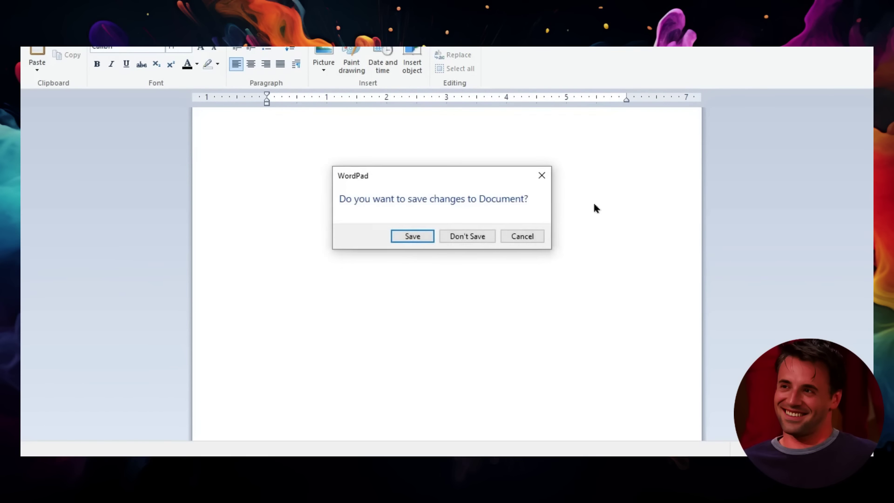
click(467, 236)
Step: Expand the YouTube Reply to Comment step and save its settings
key(ctrl+v)
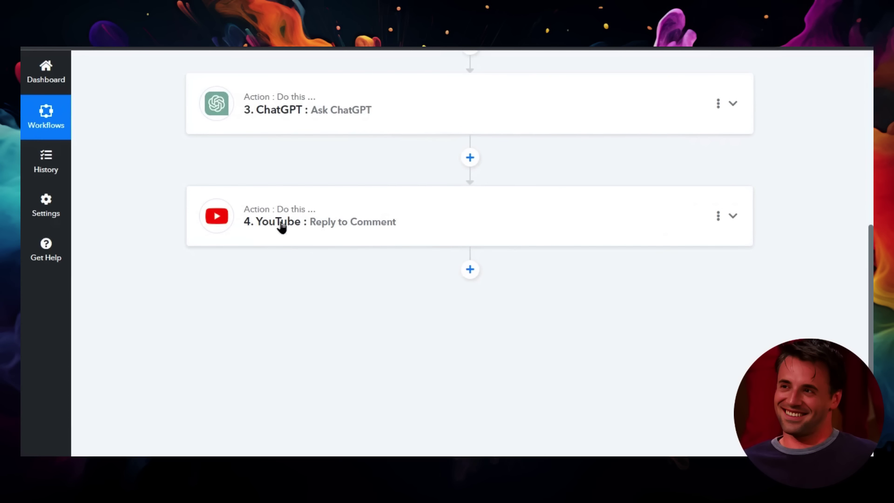
click(421, 231)
scroll(455, 244, down, 3)
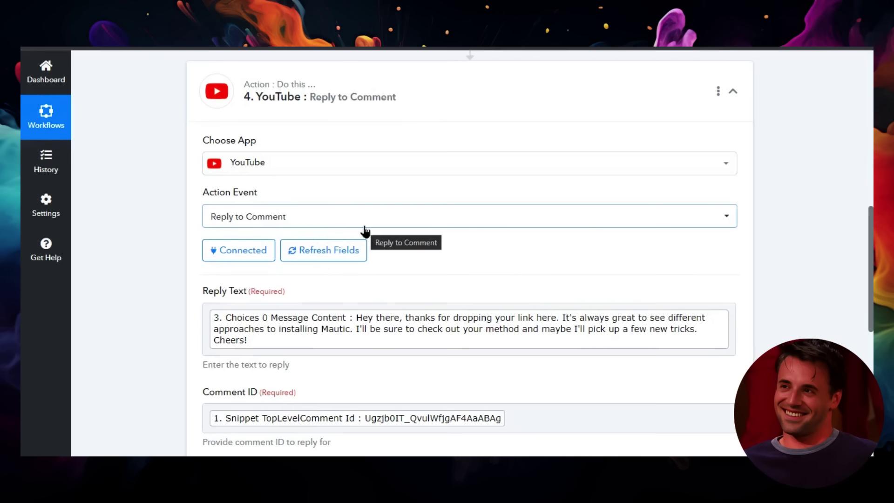
scroll(473, 210, down, 2)
scroll(473, 242, up, 2)
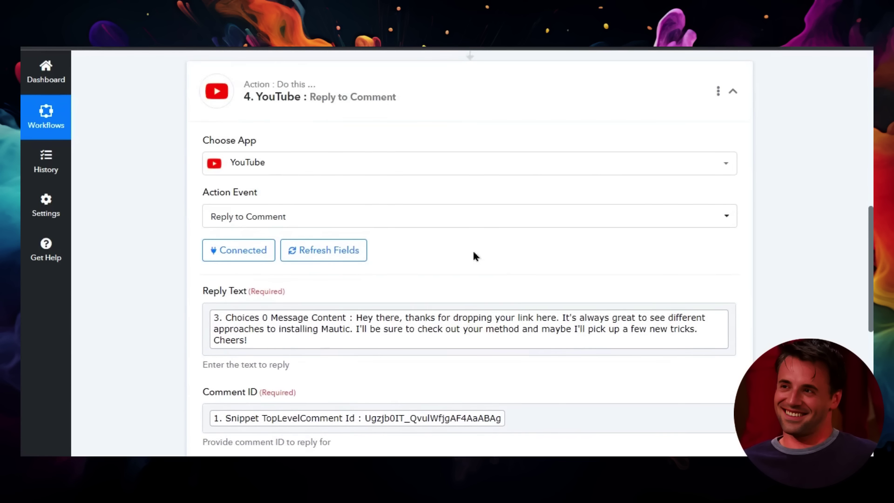
scroll(473, 249, down, 2)
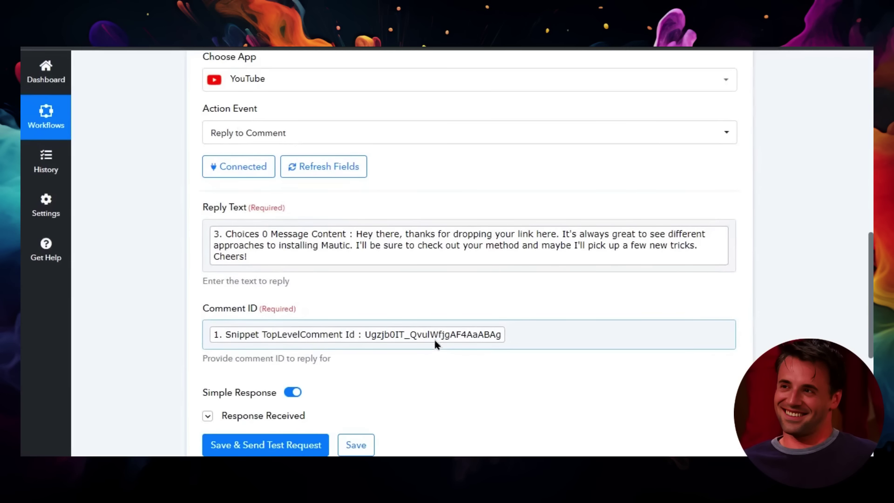
scroll(512, 326, down, 1)
scroll(559, 303, down, 2)
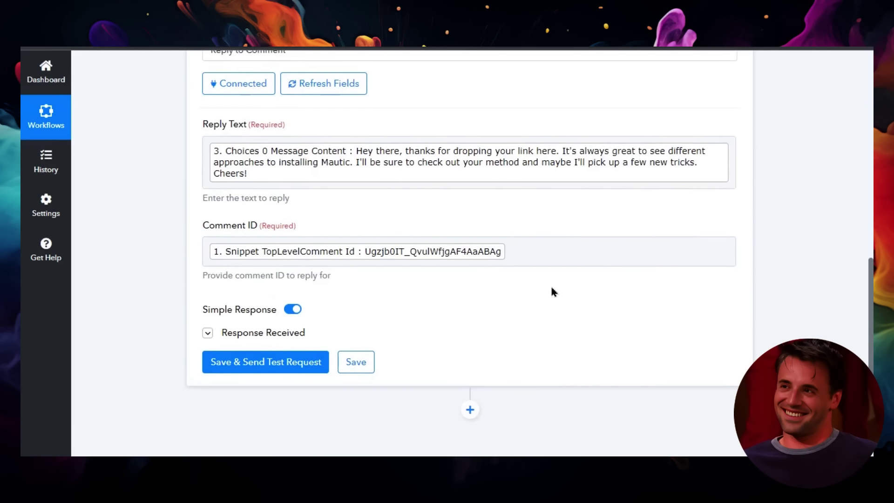
click(372, 366)
Step: Send a test request and confirm a youtube#comment reply was posted with the ChatGPT text
click(278, 366)
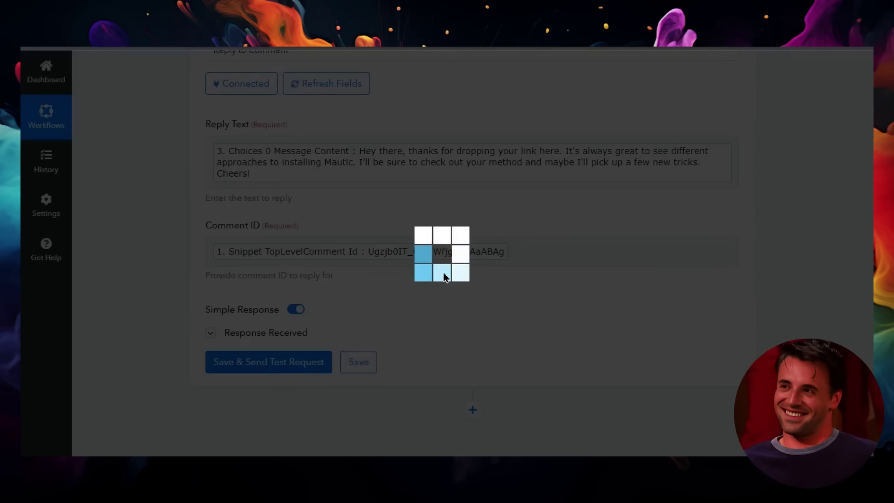
scroll(579, 276, down, 5)
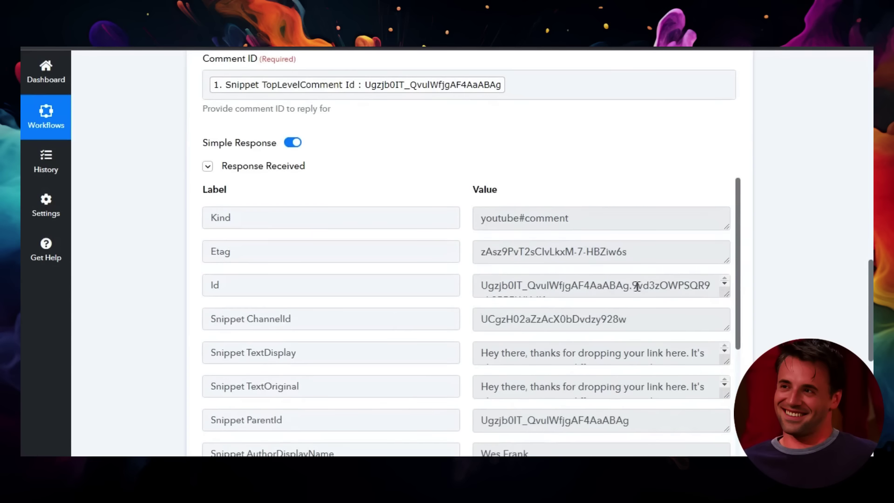
scroll(634, 283, down, 1)
scroll(633, 282, down, 6)
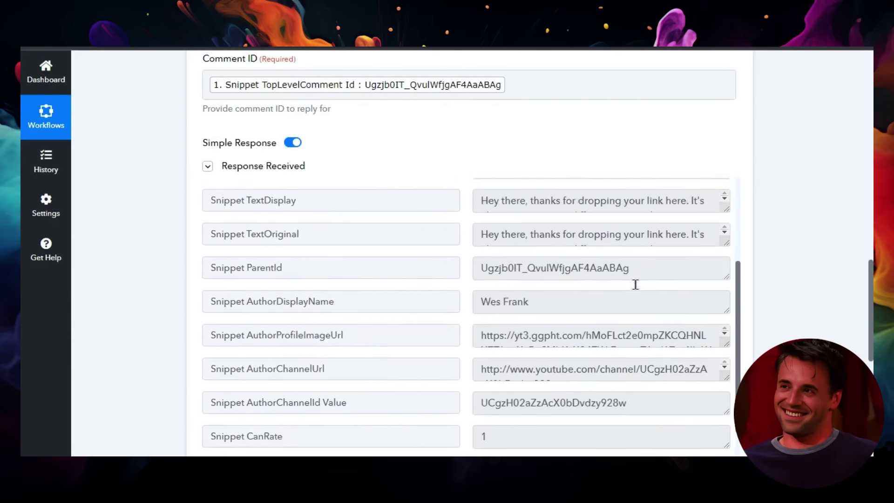
scroll(780, 311, down, 5)
scroll(759, 267, up, 15)
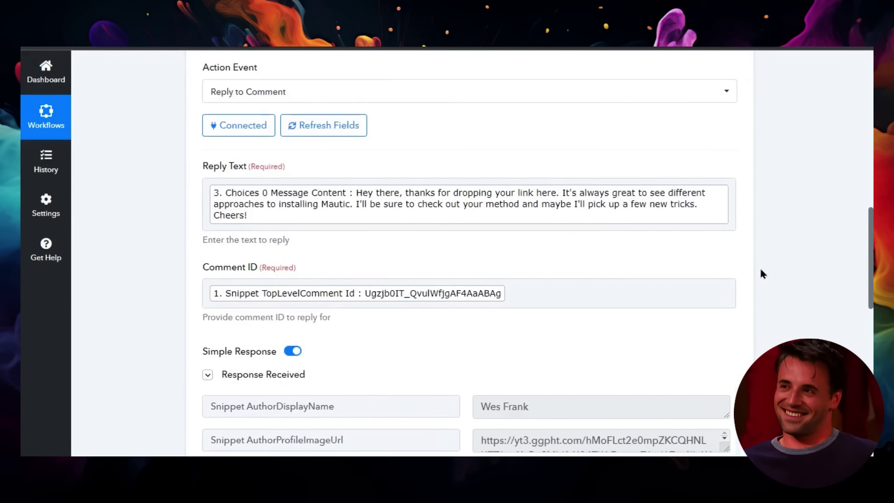
click(734, 219)
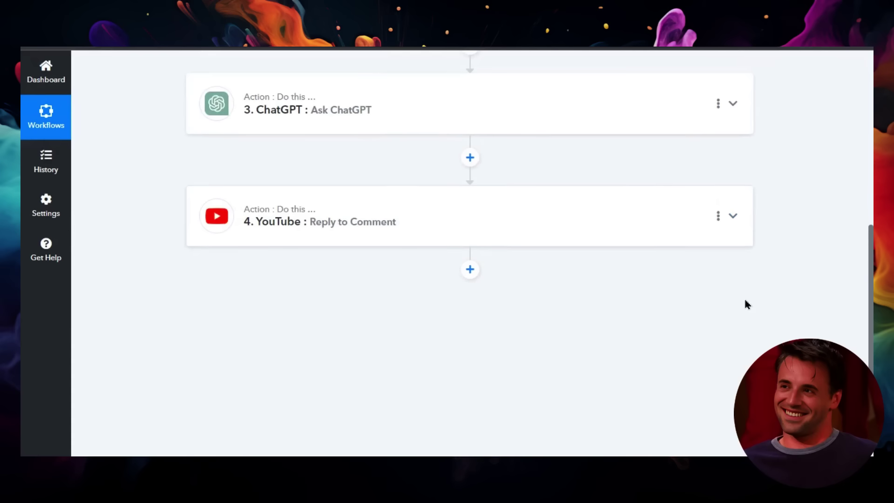
scroll(850, 266, up, 2)
scroll(872, 252, up, 4)
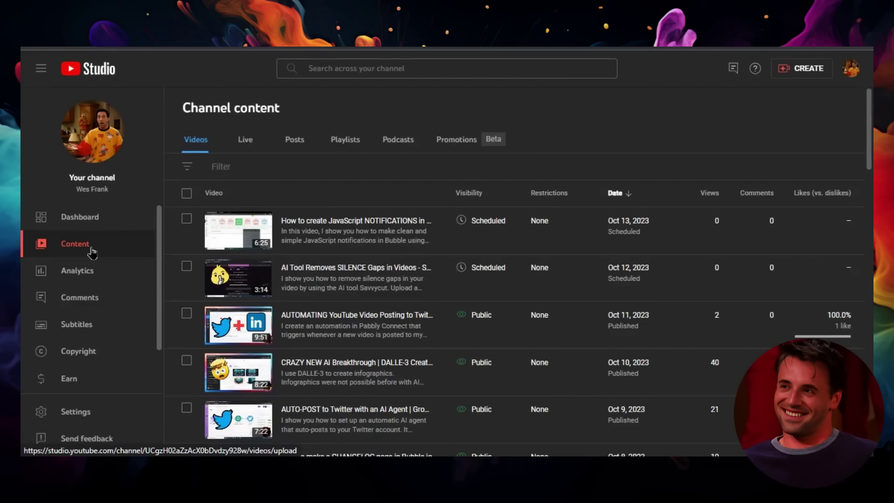
Step: Search the channel's videos for 'install mautic' and open that video's YouTube watch page
click(406, 68)
text(install mautic)
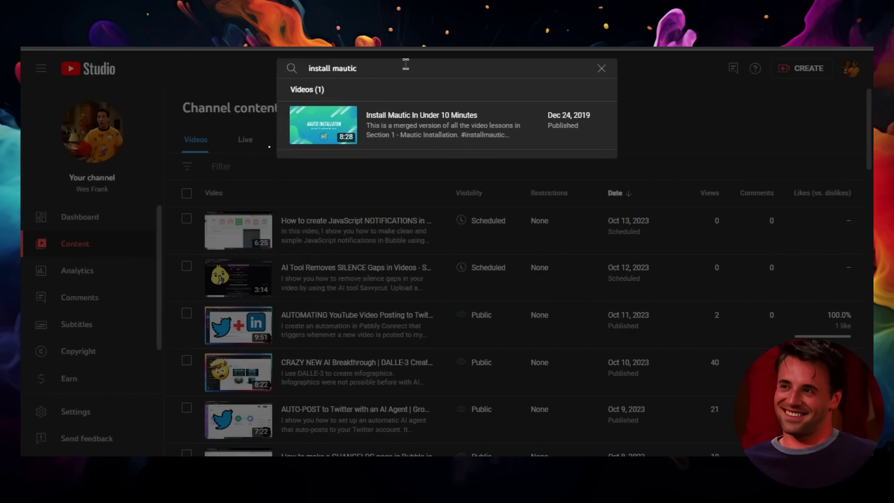
click(447, 129)
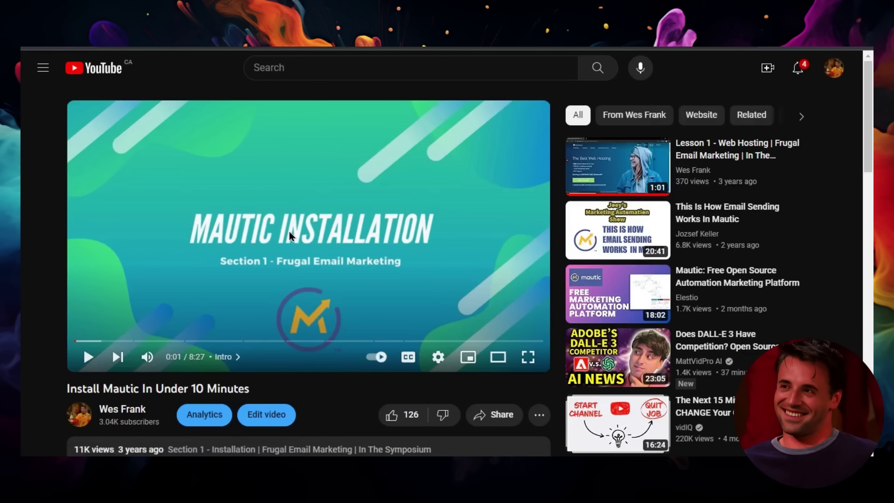
Step: Expand the reply under the pinned comment and like the automated ChatGPT reply
scroll(286, 233, down, 7)
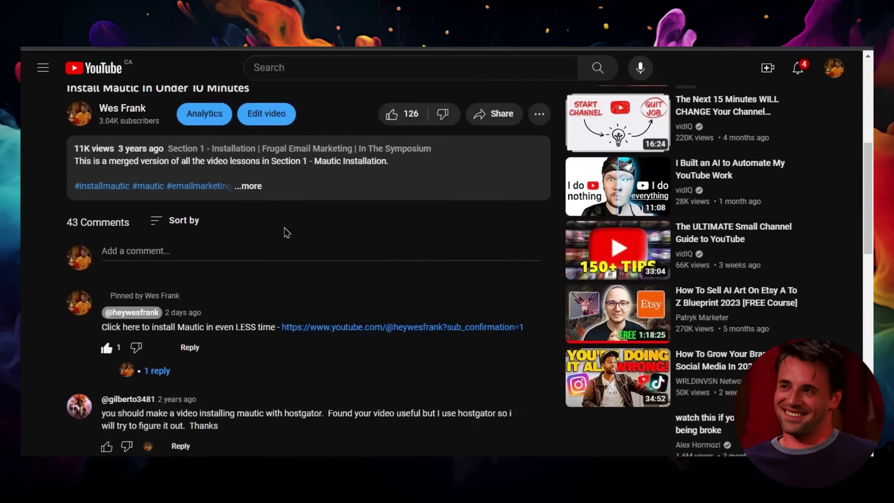
scroll(154, 317, down, 2)
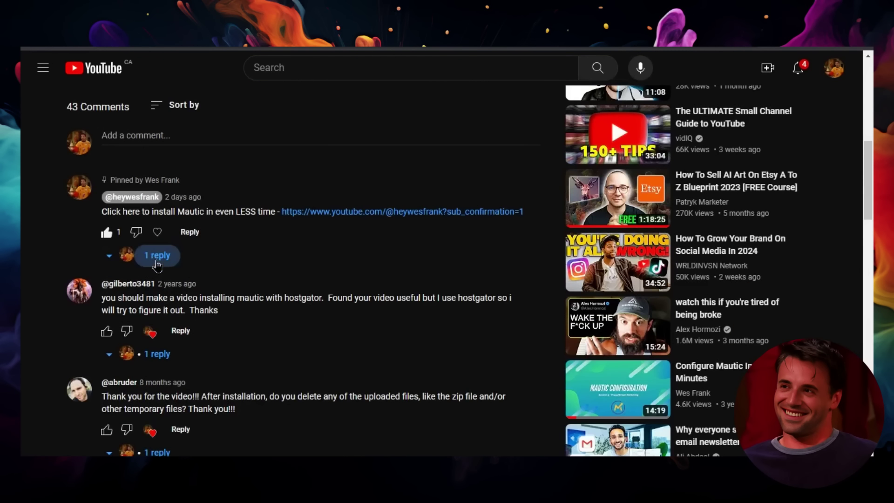
click(157, 255)
scroll(218, 256, down, 2)
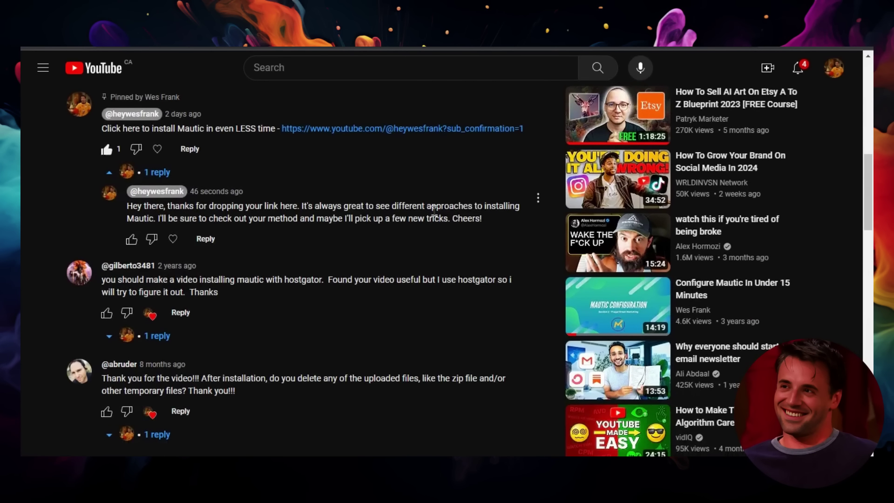
click(131, 239)
Step: Delete the automated reply and confirm the deletion
click(538, 199)
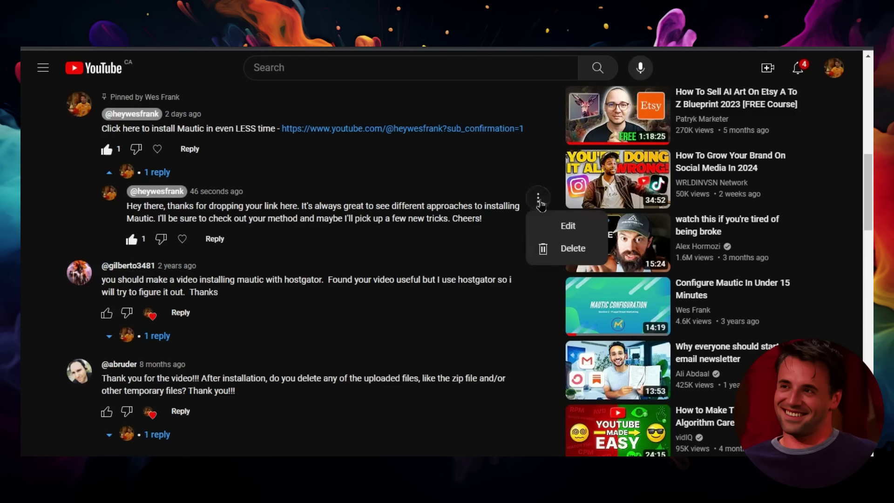
click(589, 246)
click(495, 288)
scroll(83, 264, up, 10)
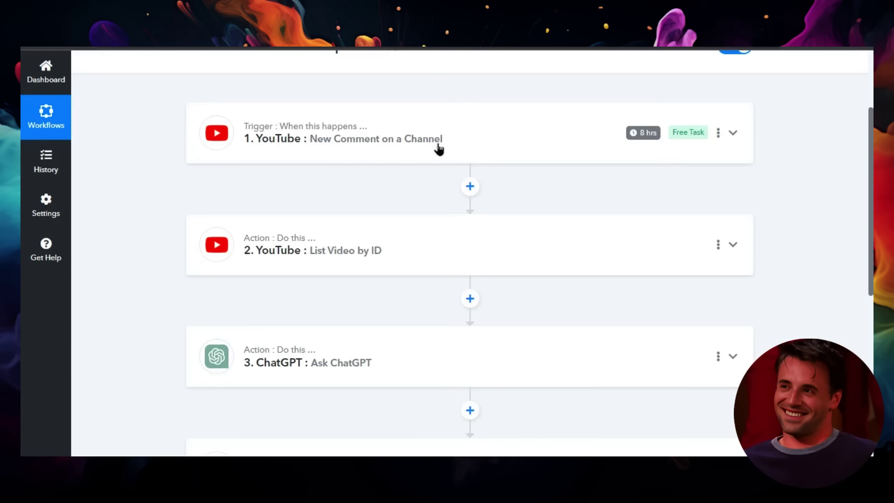
scroll(621, 250, up, 3)
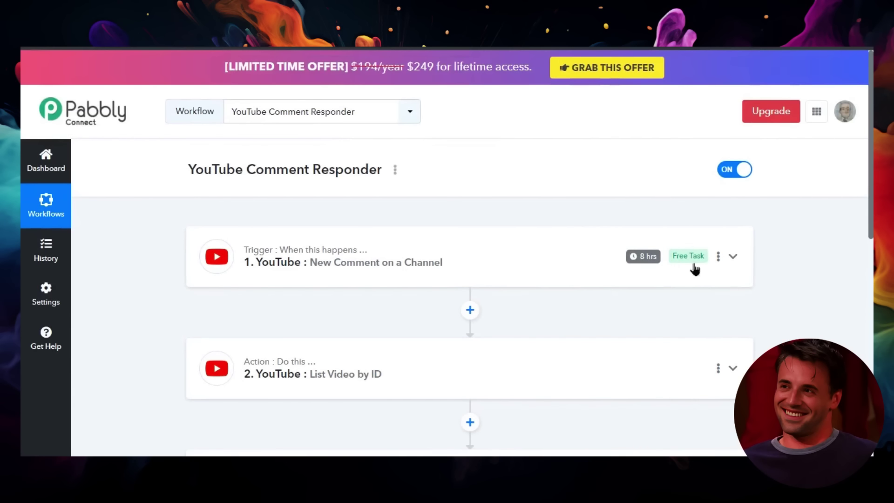
scroll(695, 266, down, 2)
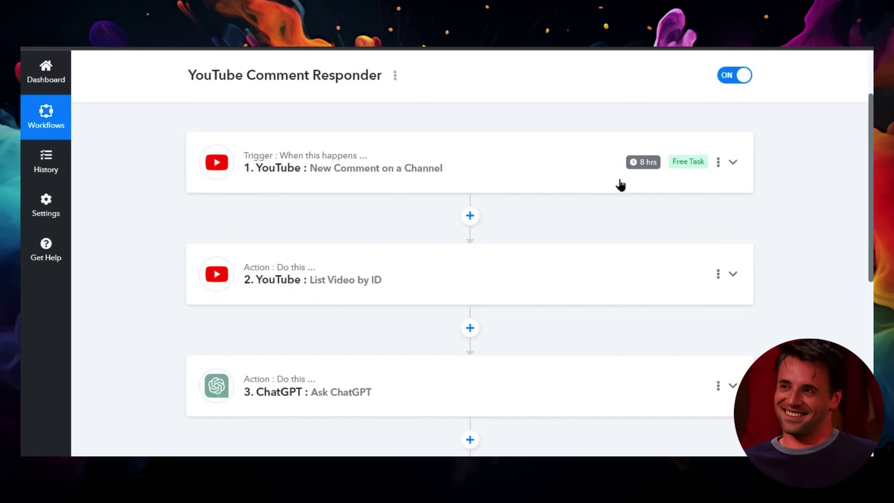
scroll(521, 177, down, 2)
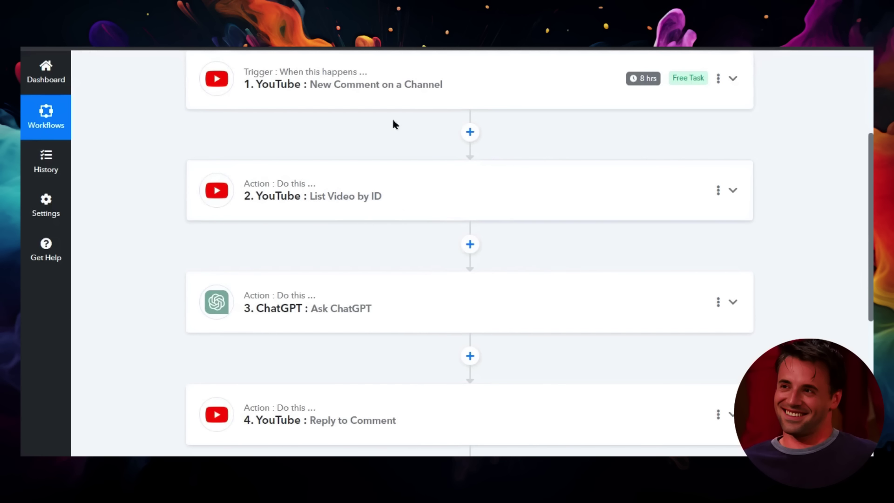
scroll(408, 185, down, 3)
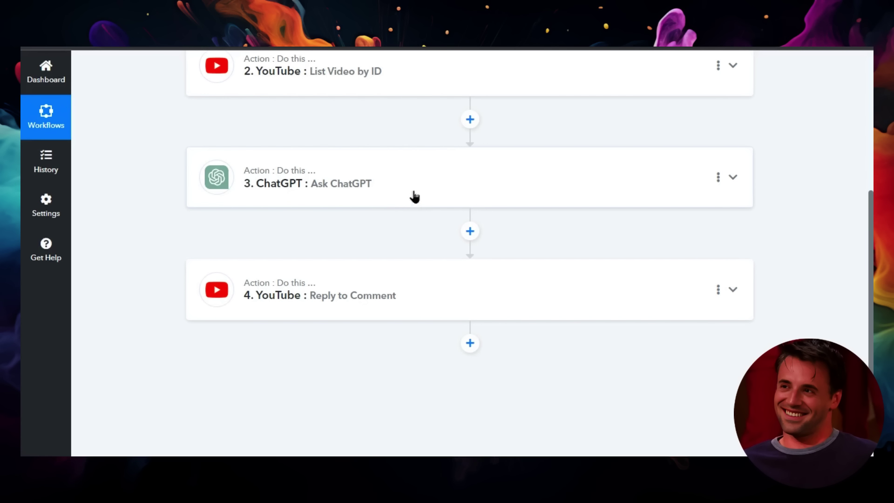
scroll(415, 198, down, 2)
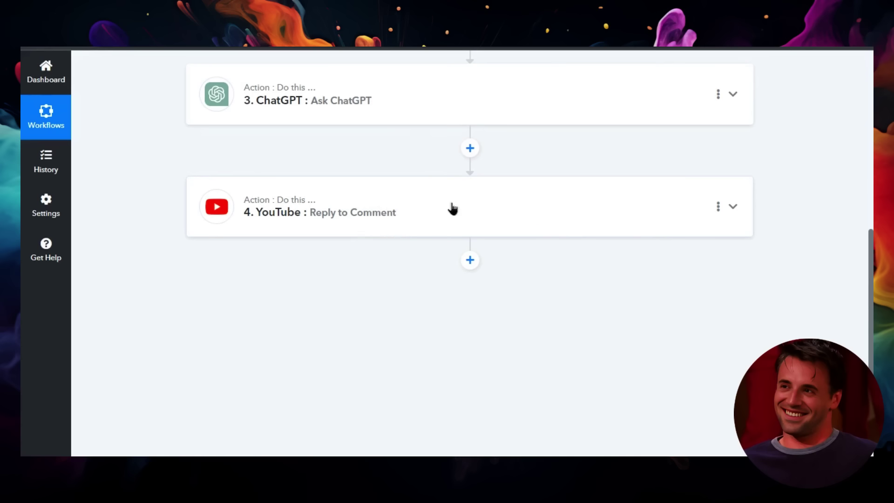
drag(873, 286, 872, 150)
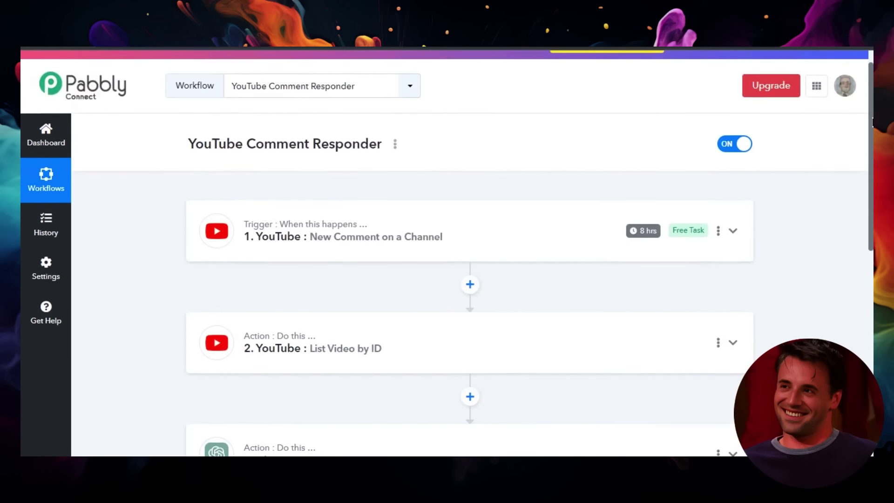
scroll(796, 227, down, 1)
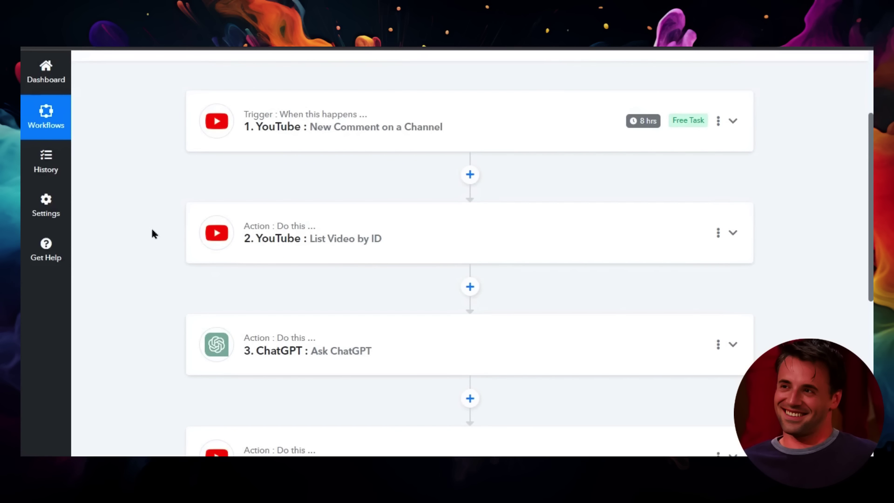
scroll(810, 176, down, 2)
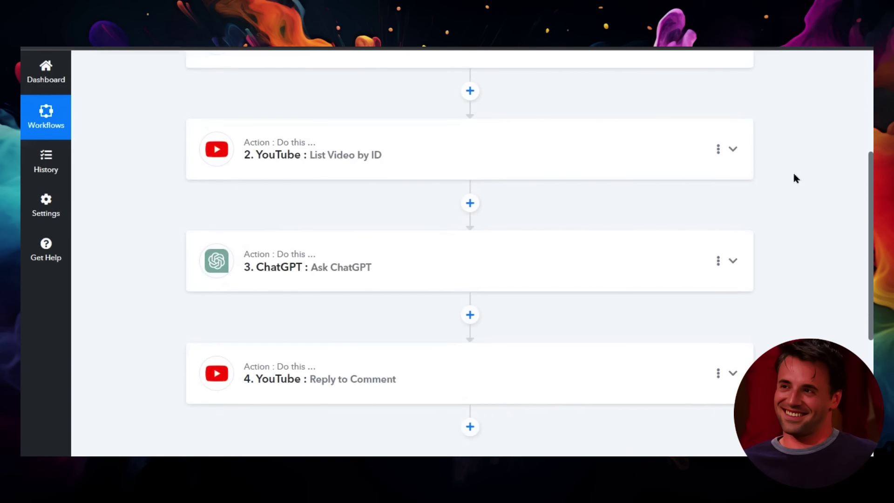
scroll(795, 177, up, 5)
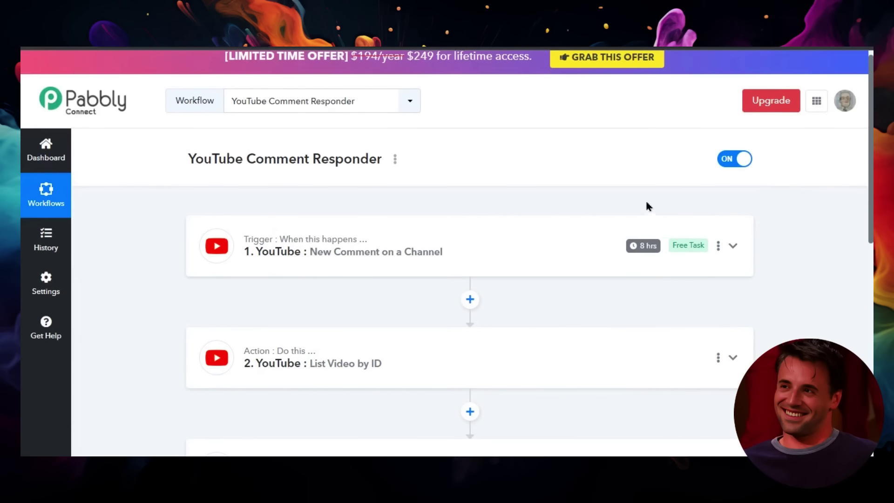
scroll(553, 180, down, 2)
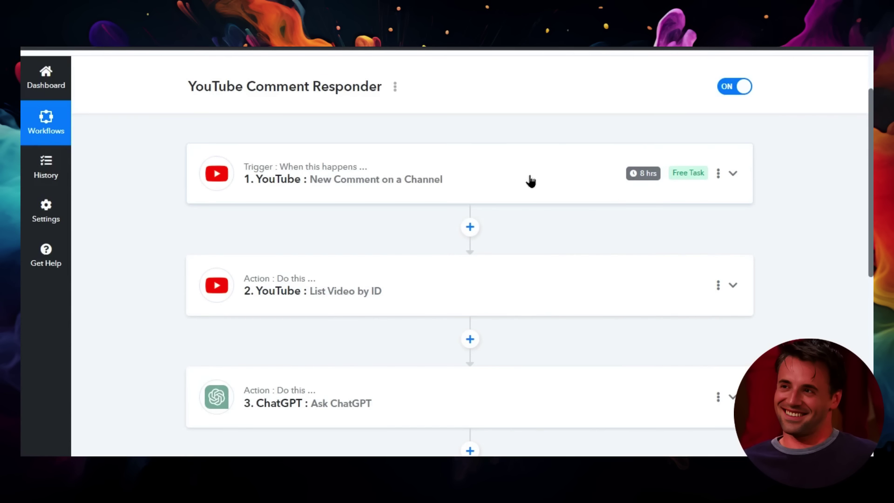